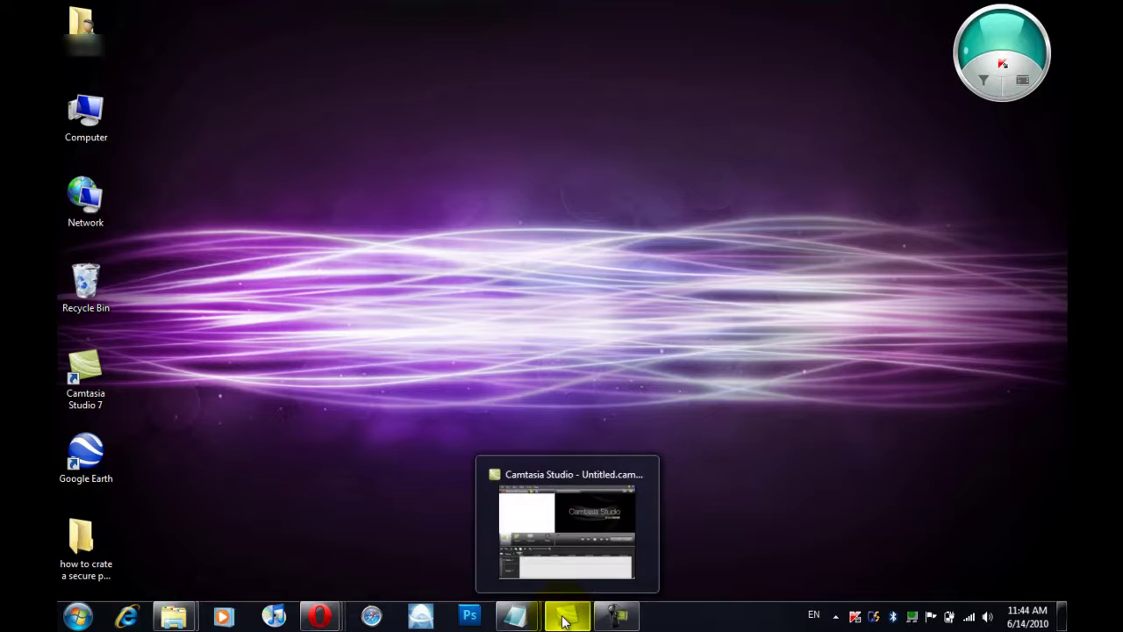
# - Switch to Camtasia Studio, maximize its window and restore it to normal size
pyautogui.click(566, 617)
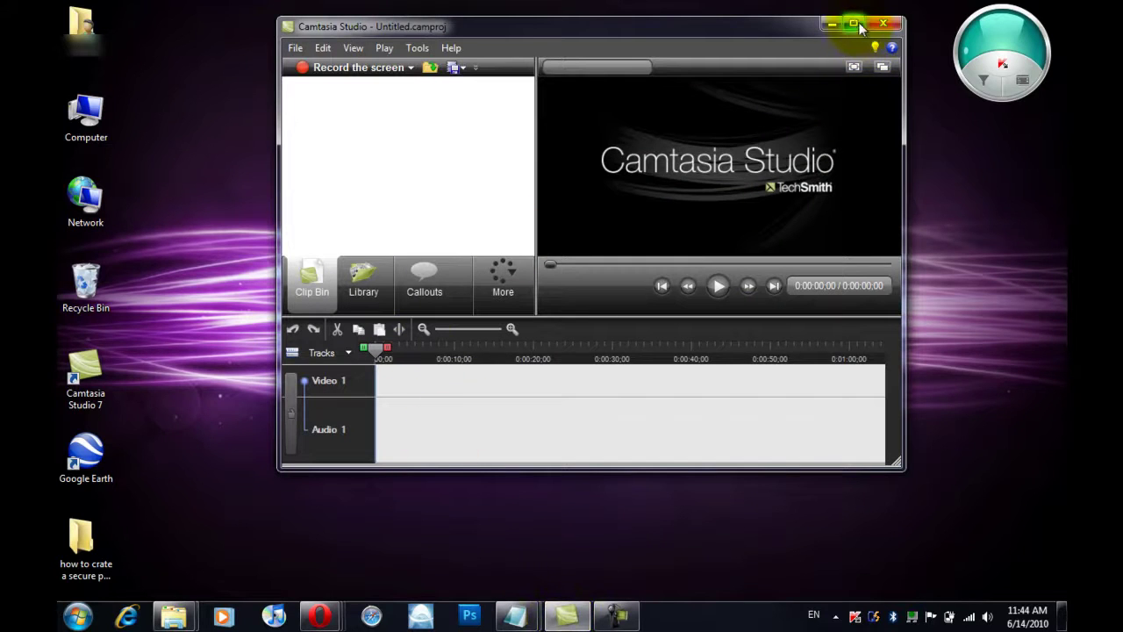
pyautogui.click(856, 26)
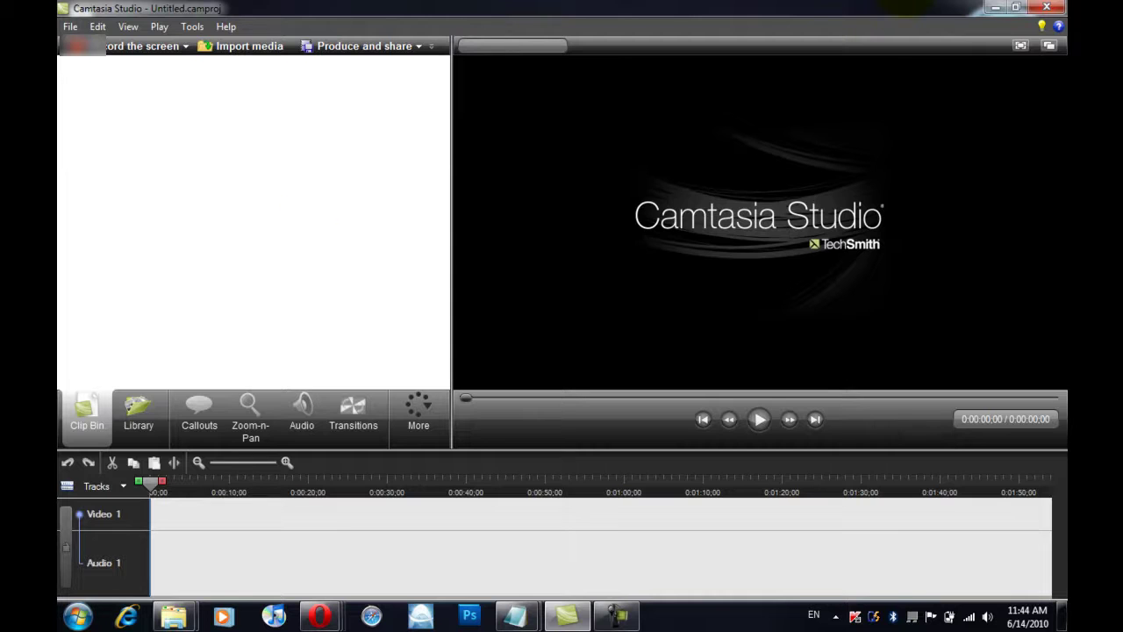
pyautogui.click(1016, 8)
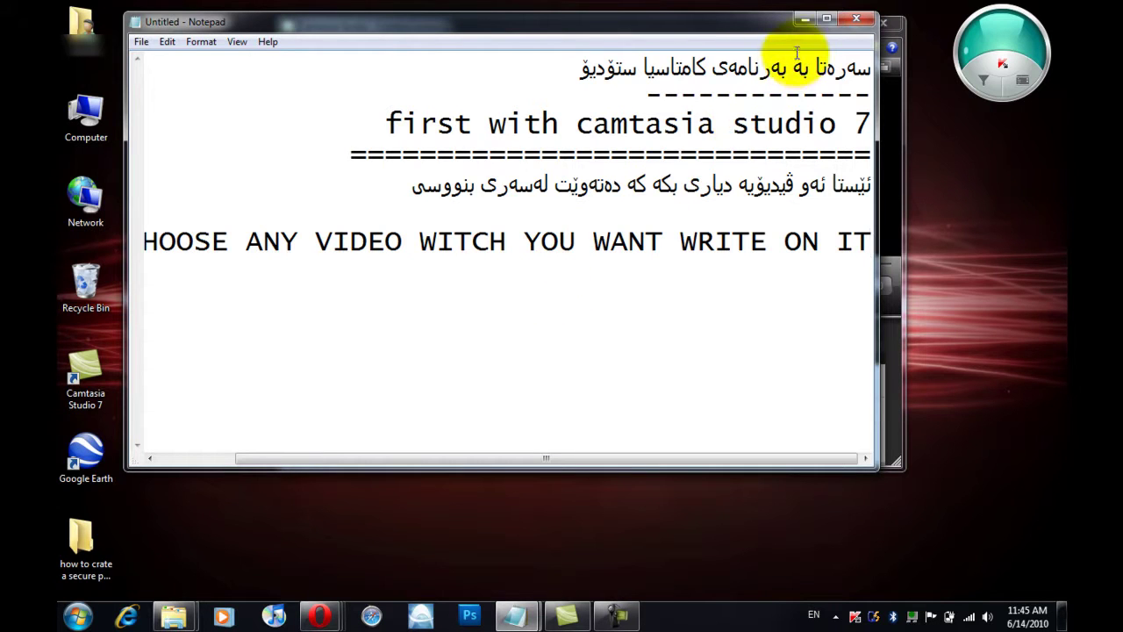
# - Review the note in Notepad about choosing a video to write on, and minimize Notepad
pyautogui.hotkey('alt', 'Tab')
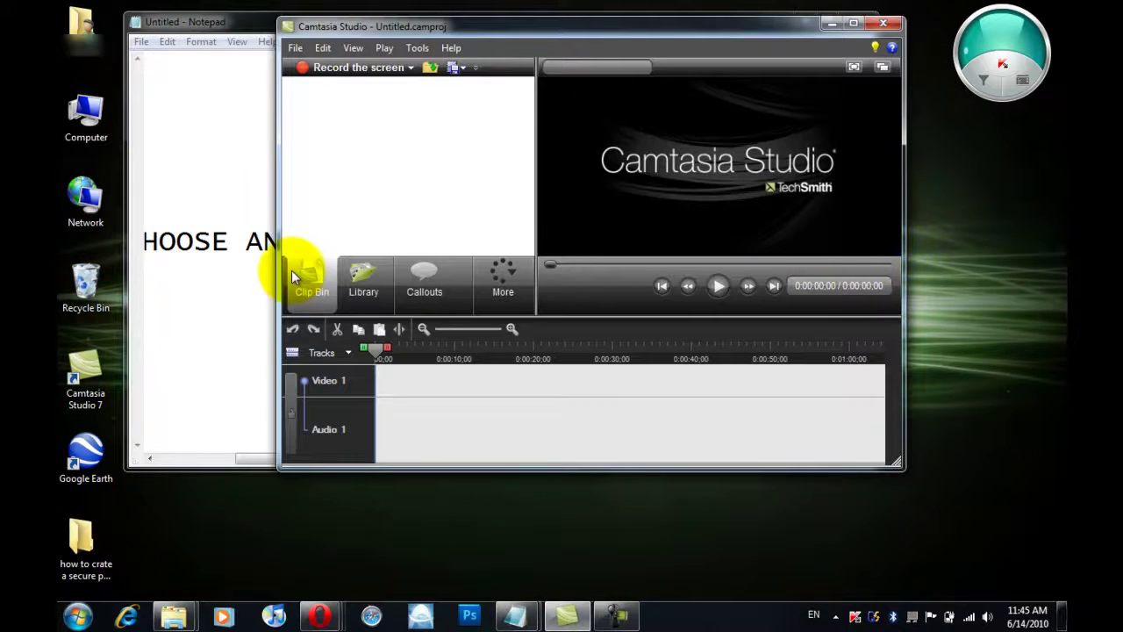
pyautogui.click(232, 274)
pyautogui.moveTo(146, 242); pyautogui.dragTo(1008, 277)
pyautogui.click(1007, 277)
pyautogui.moveTo(868, 242); pyautogui.dragTo(794, 40)
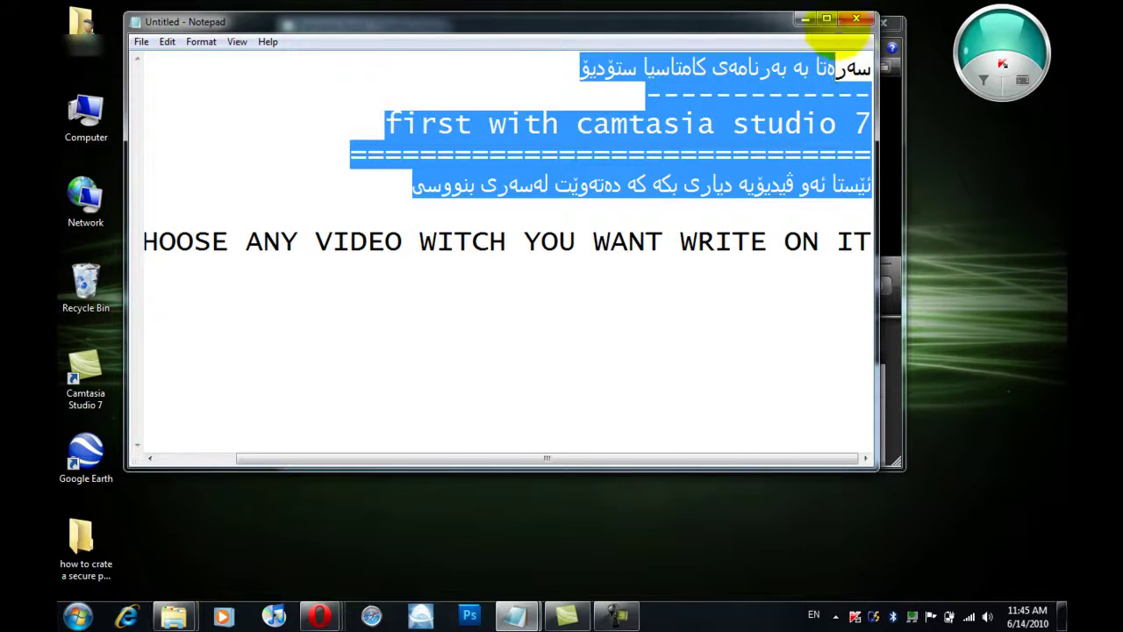
pyautogui.click(804, 19)
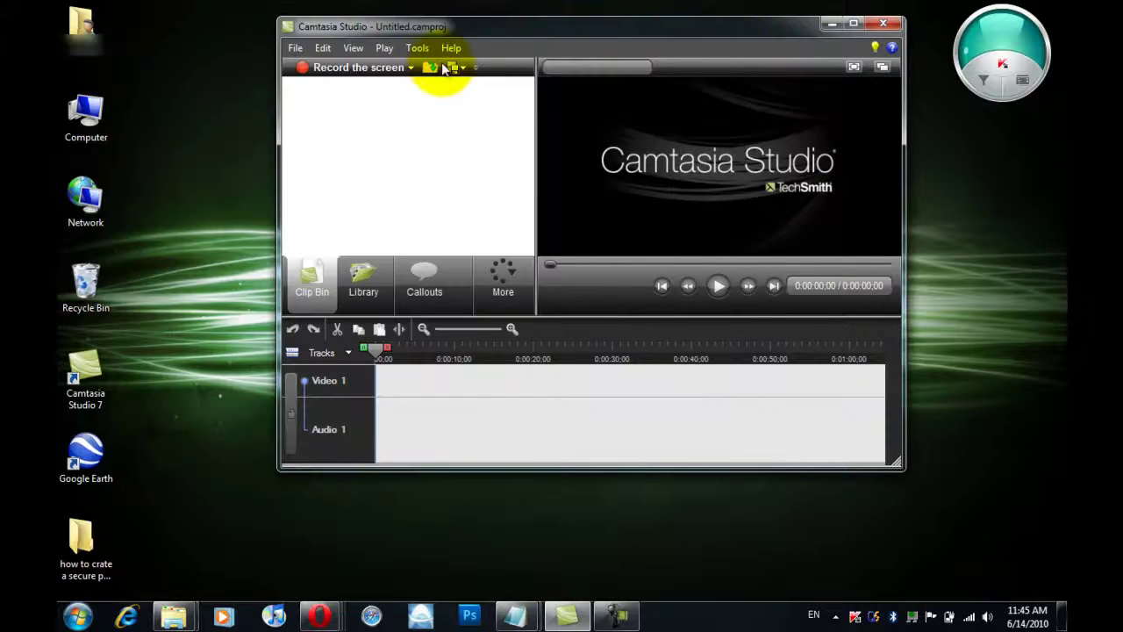
# - Maximize Camtasia Studio and import My Movie from the Videos library into the Clip Bin
pyautogui.click(851, 25)
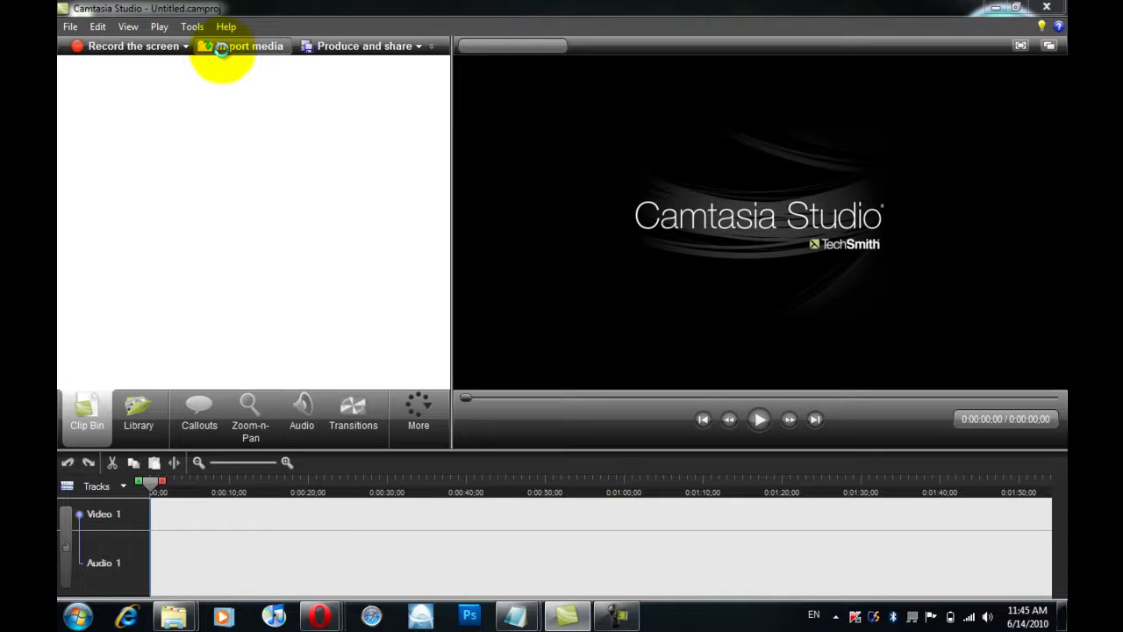
pyautogui.click(238, 46)
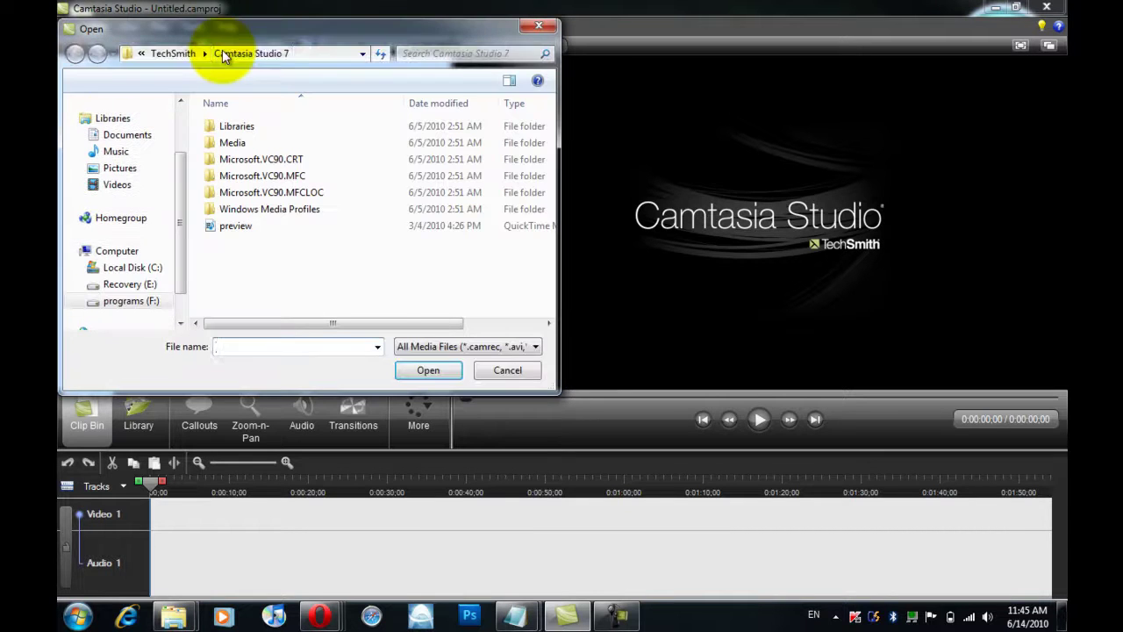
pyautogui.click(116, 191)
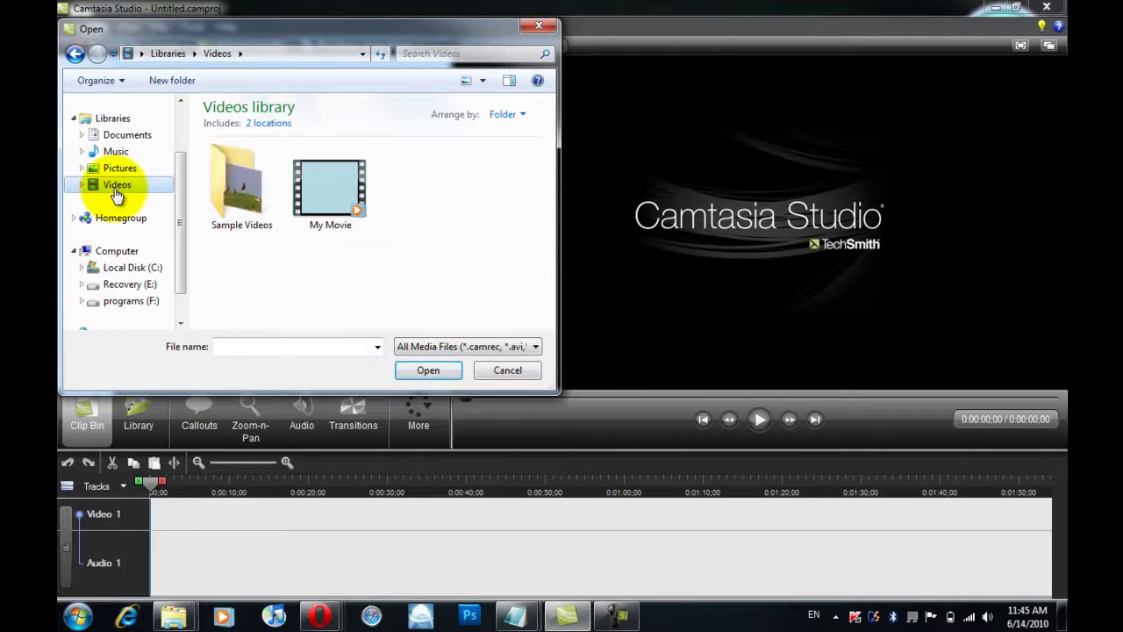
pyautogui.doubleClick(334, 200)
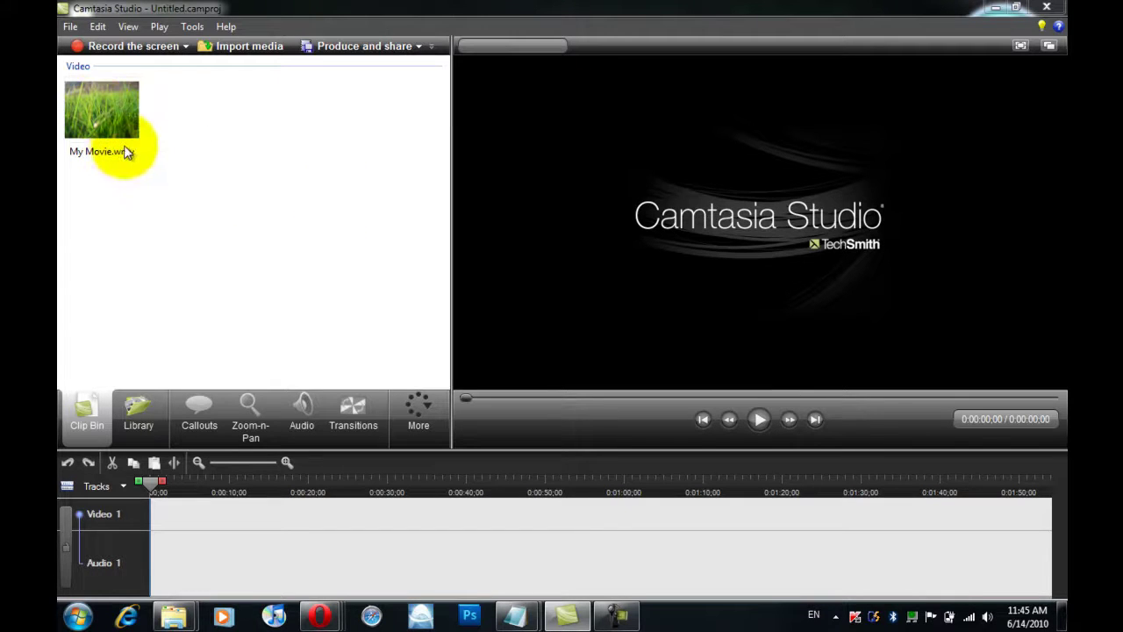
# - Add My Movie.wmv to the start of the Video 1 track with the 1280 x 720 YouTube & HD editing dimensions
pyautogui.moveTo(129, 156)
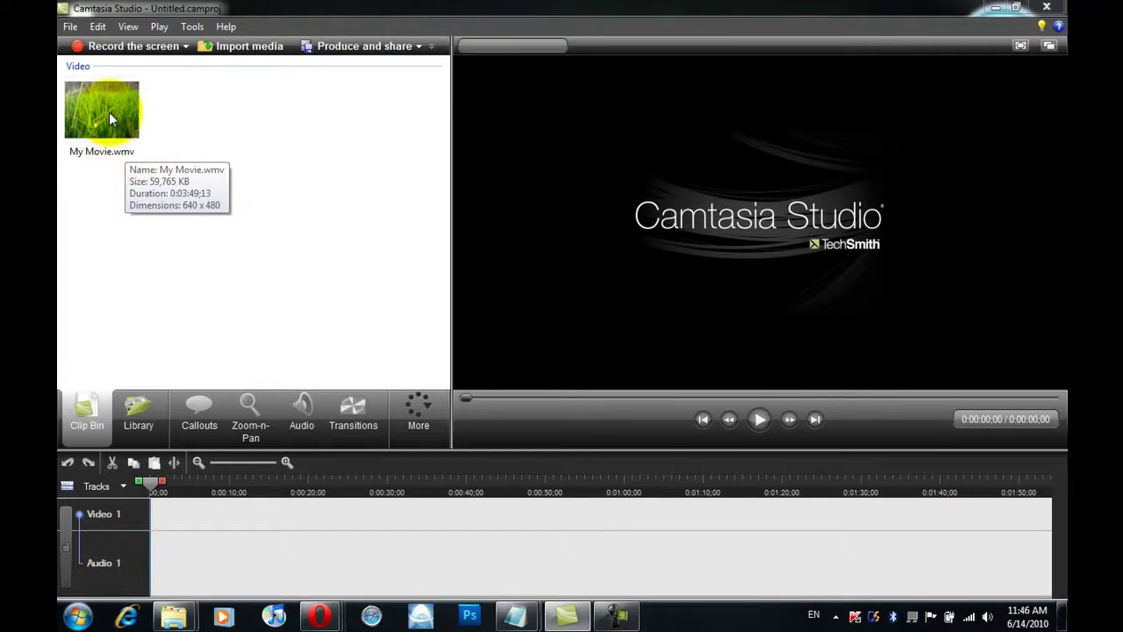
pyautogui.click(109, 119)
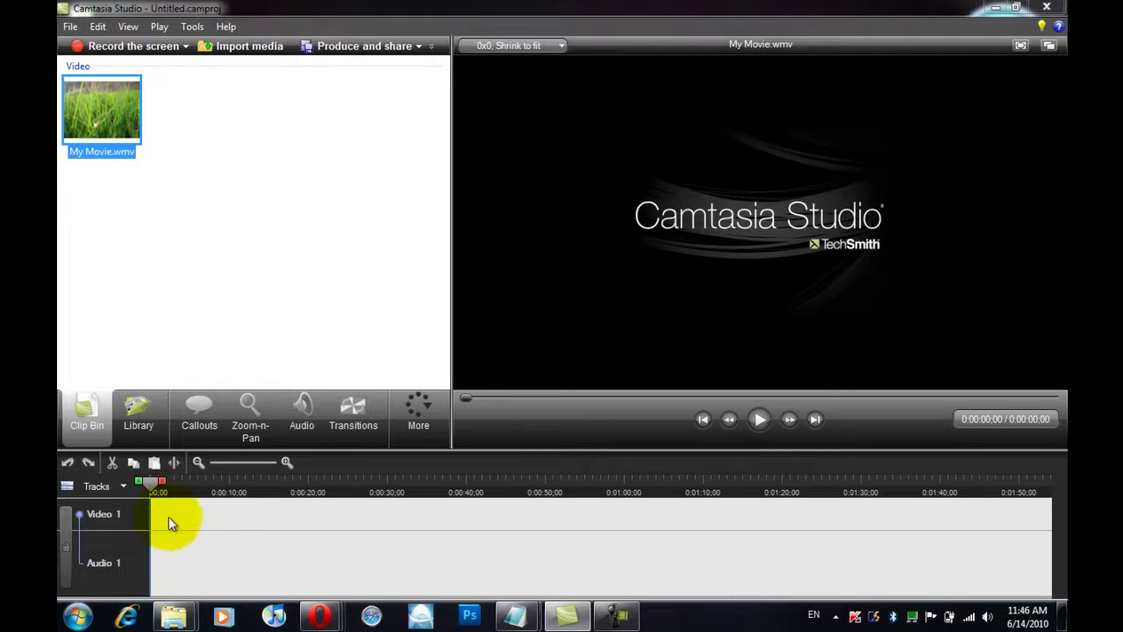
pyautogui.moveTo(98, 112); pyautogui.dragTo(161, 516)
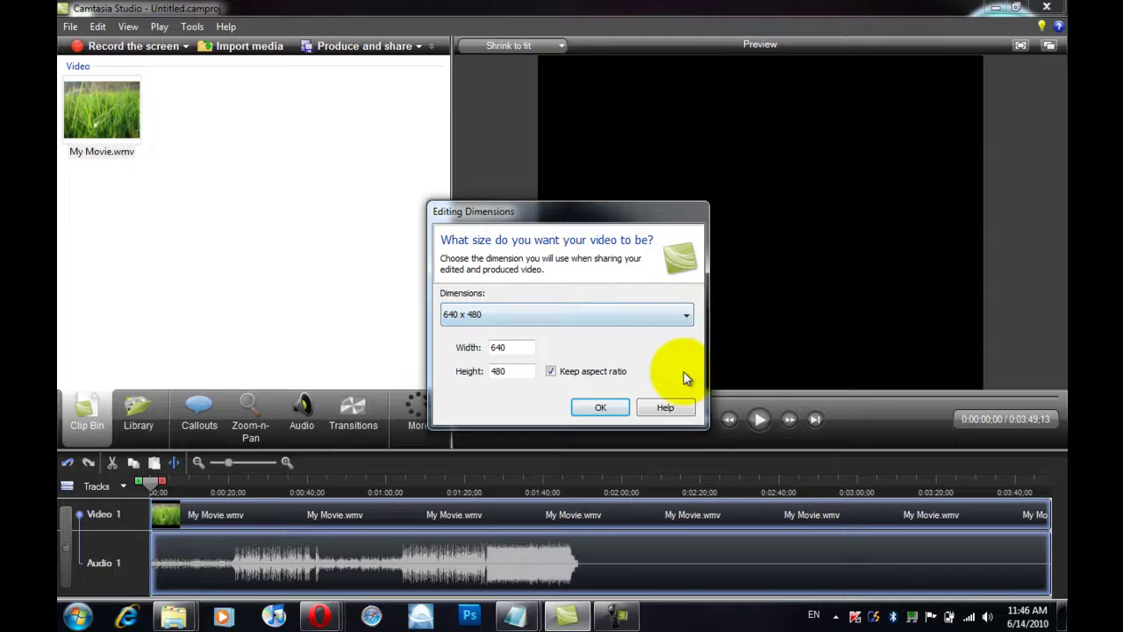
pyautogui.click(681, 316)
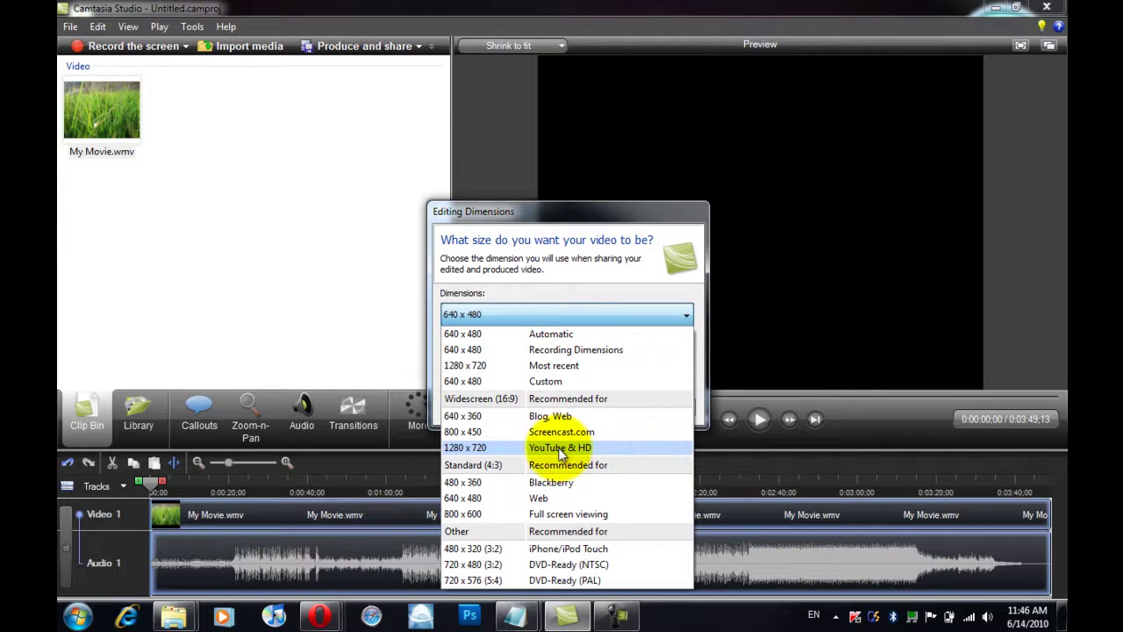
pyautogui.click(558, 448)
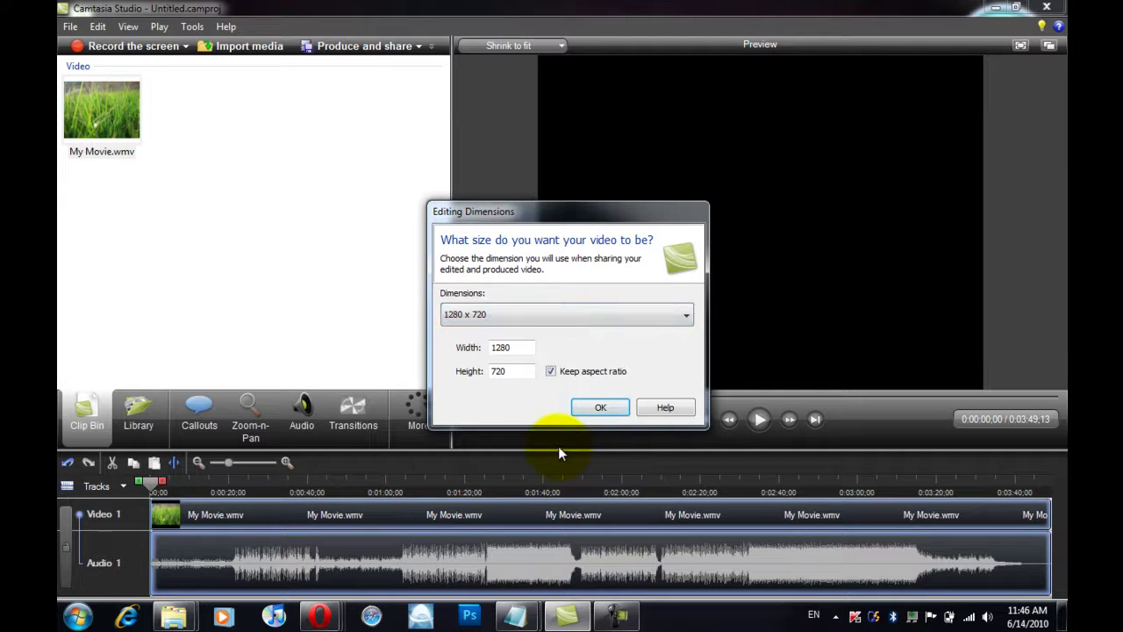
pyautogui.click(601, 409)
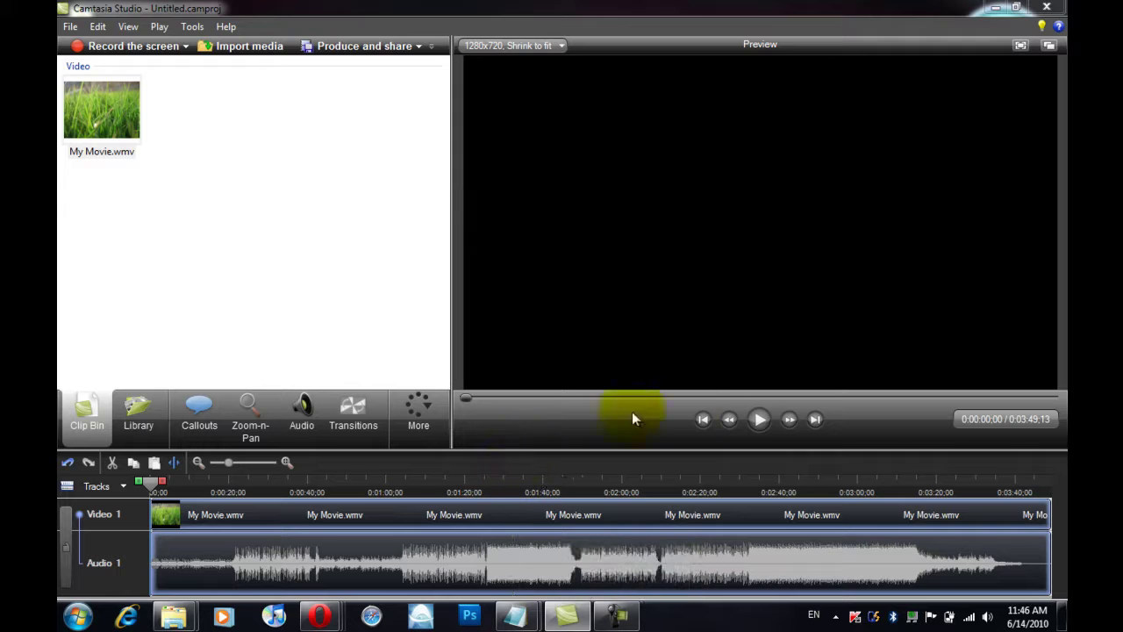
# - Play the opening seconds of the movie in the preview and pause it
pyautogui.click(760, 420)
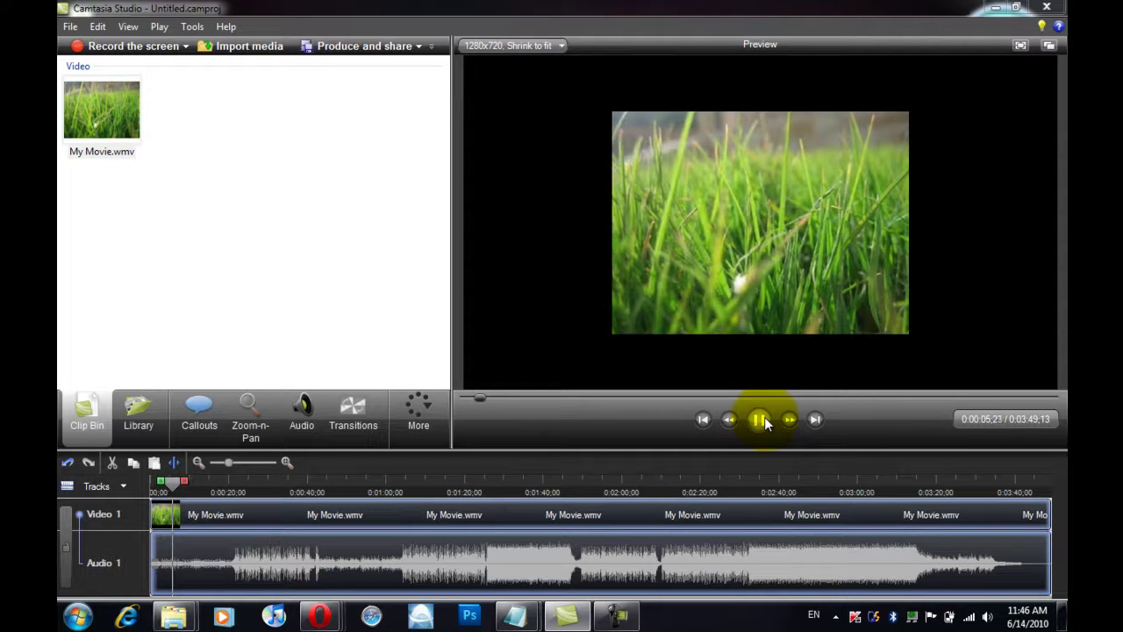
pyautogui.click(760, 422)
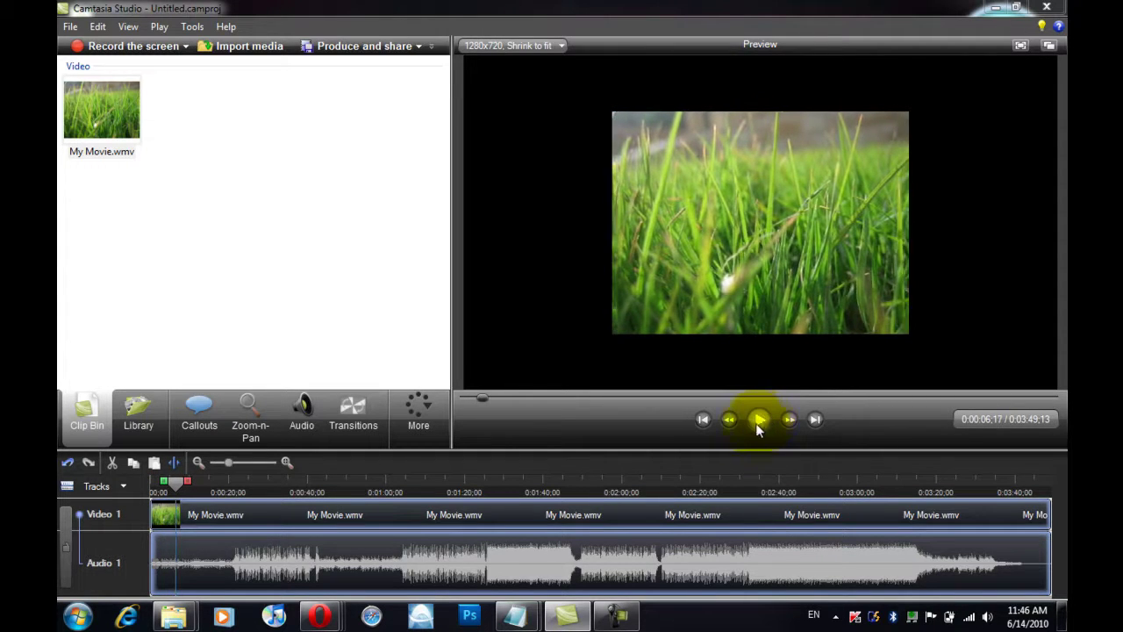
# - Replace the Notepad note with a Kurdish line, "NOW i WRITE SOMTHIING" and "FOLLOW ME", and minimize Notepad
pyautogui.moveTo(520, 625)
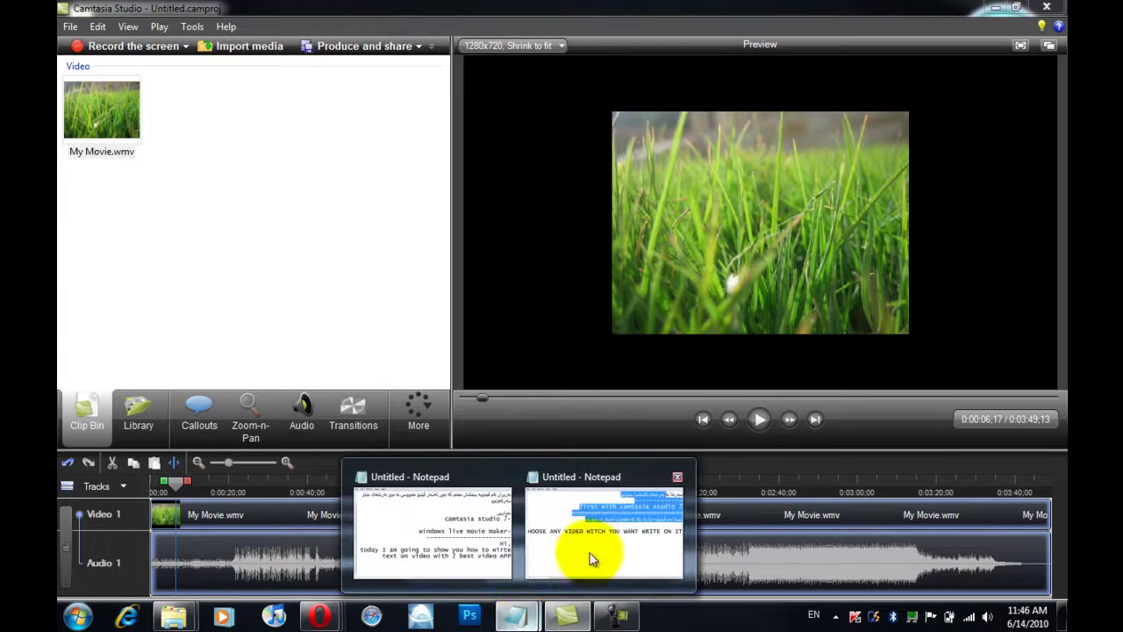
pyautogui.click(596, 552)
pyautogui.click(500, 374)
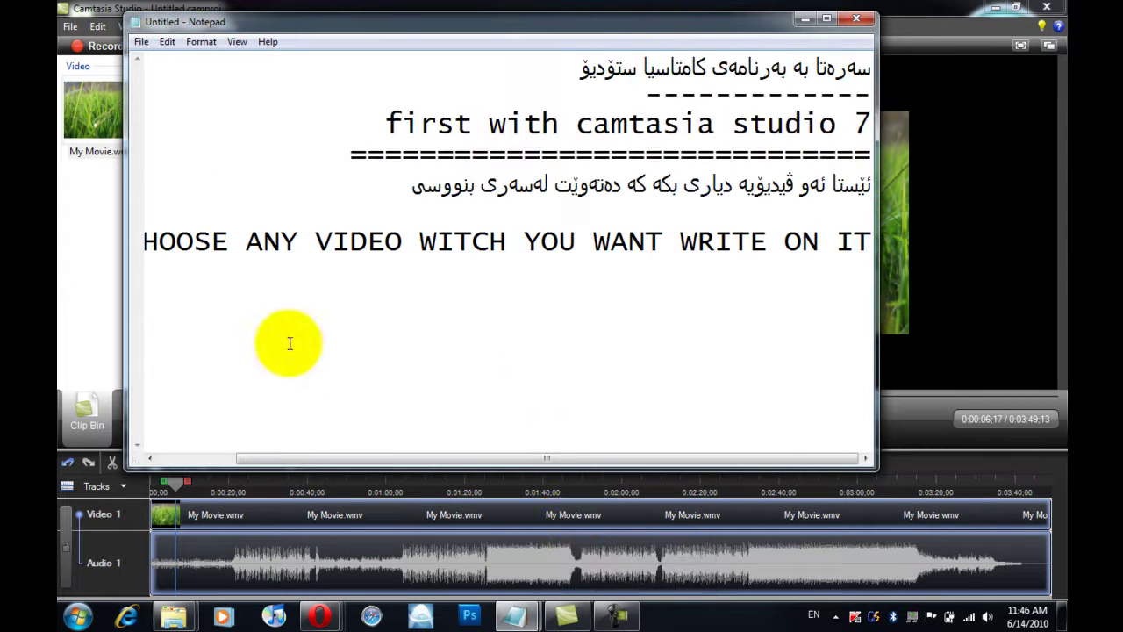
pyautogui.hotkey('ctrl', 'a')
pyautogui.press('BackSpace')
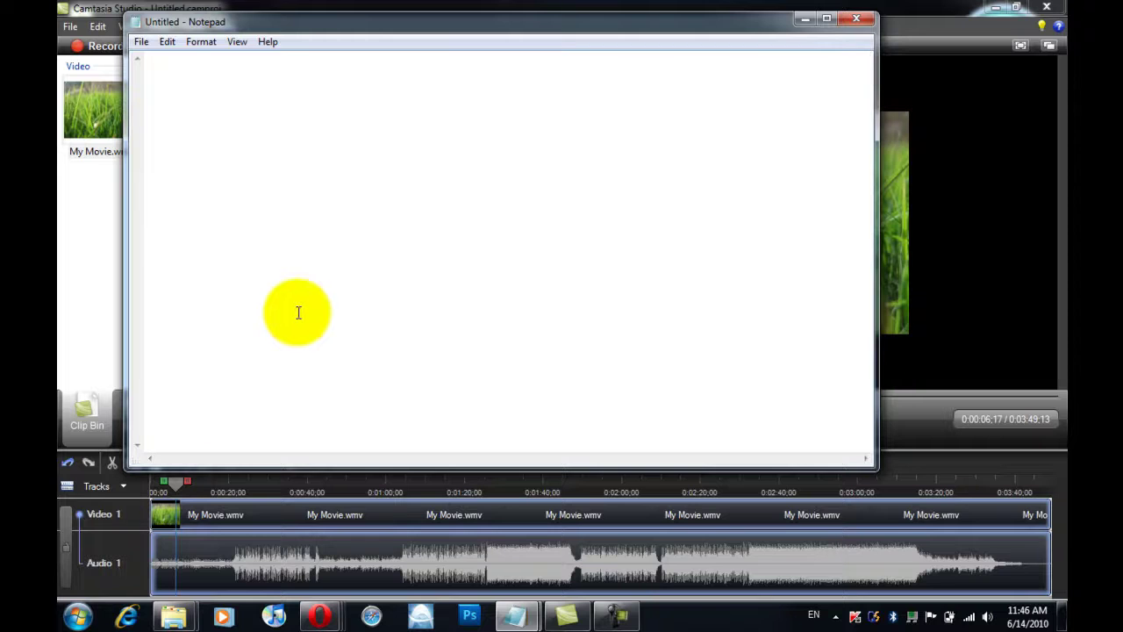
pyautogui.hotkey('ctrl', 'z')
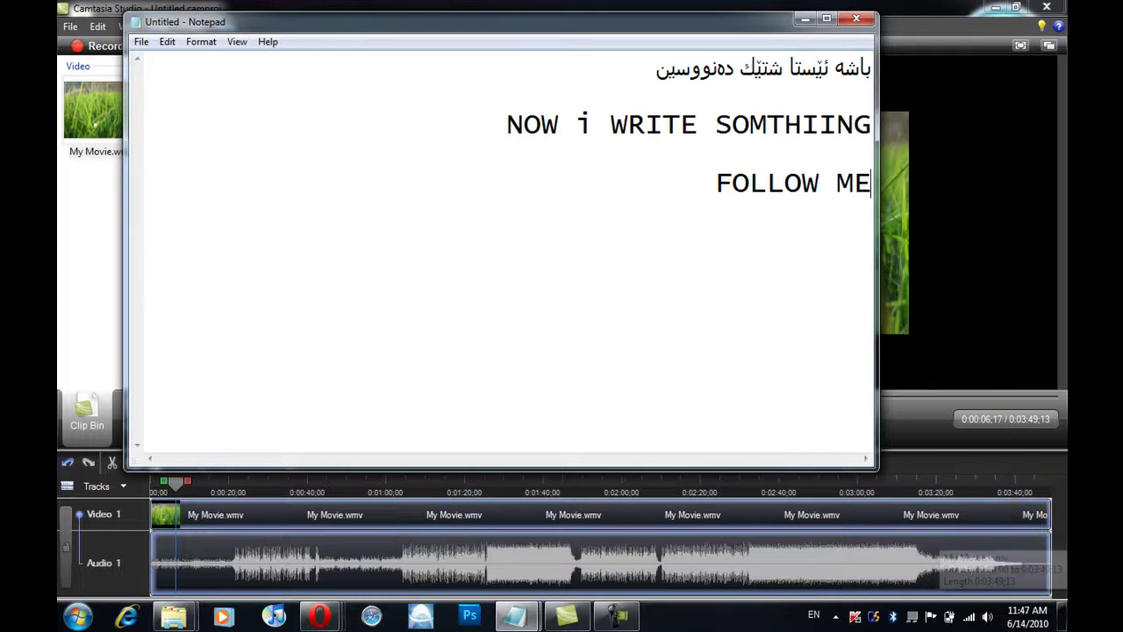
pyautogui.click(804, 18)
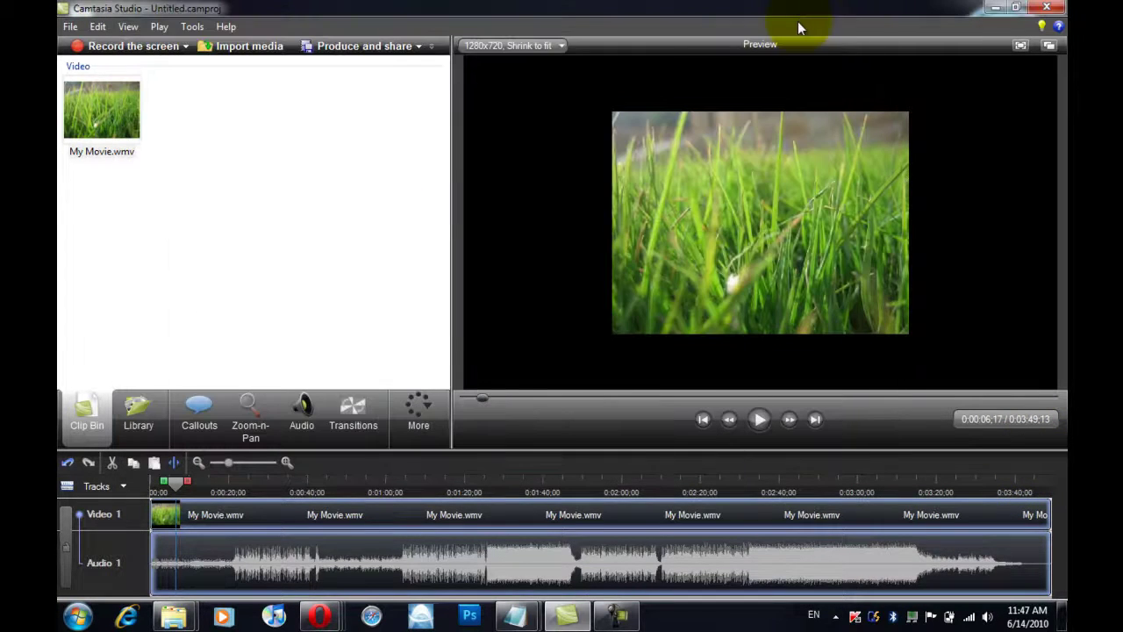
# - Play the movie further and move the timeline playhead to 0:00:25;21 at the pink flower
pyautogui.click(267, 288)
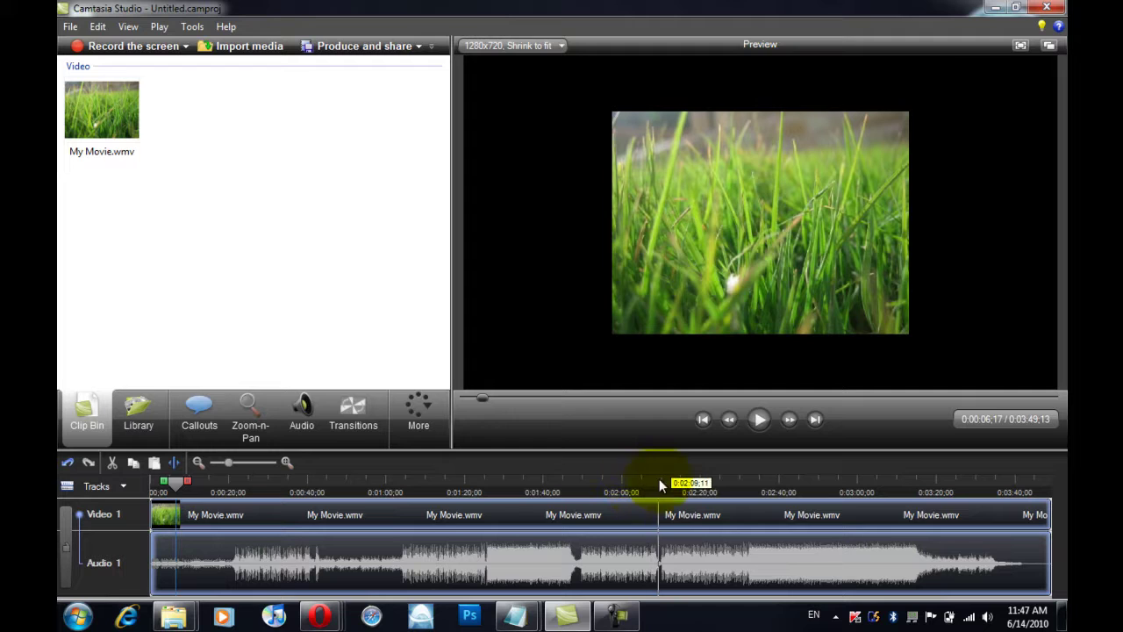
pyautogui.click(756, 430)
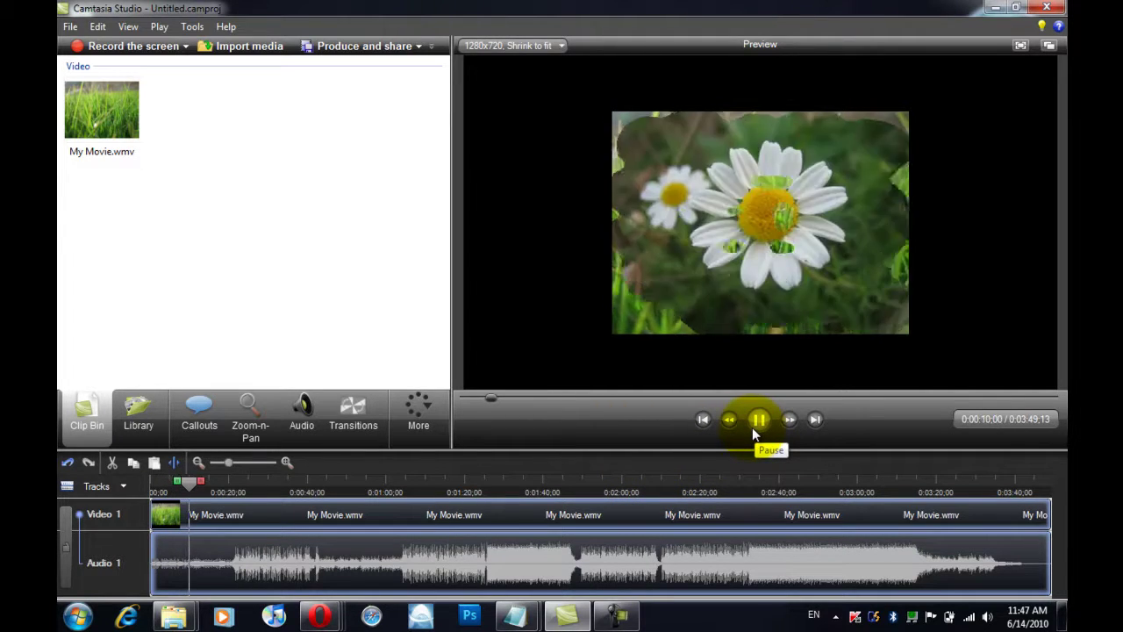
pyautogui.click(752, 427)
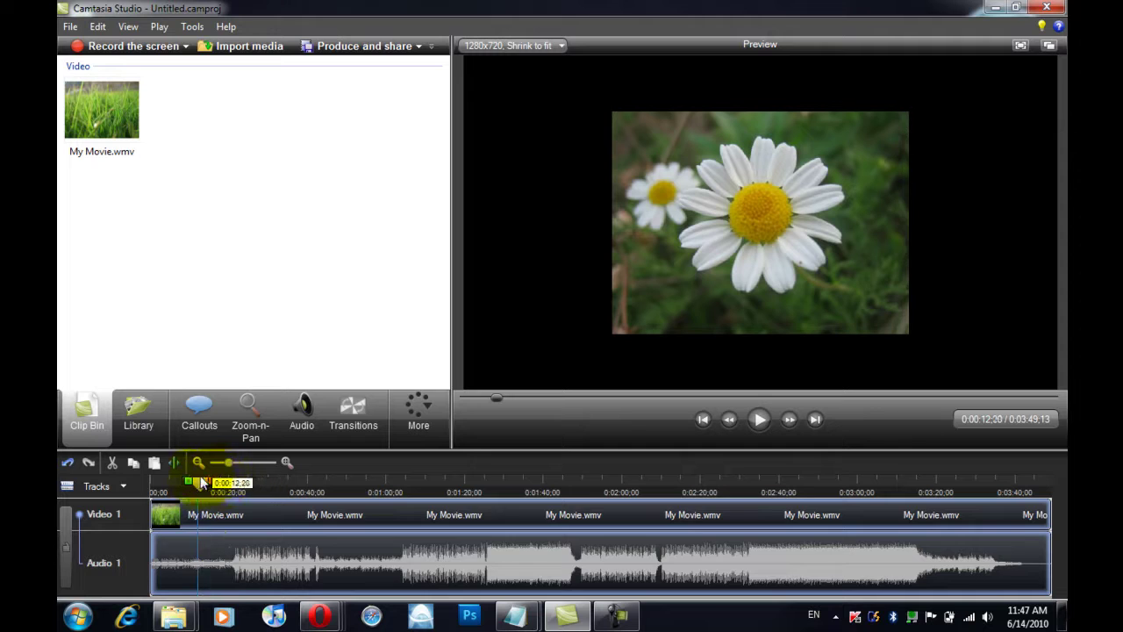
pyautogui.moveTo(202, 482); pyautogui.dragTo(213, 484)
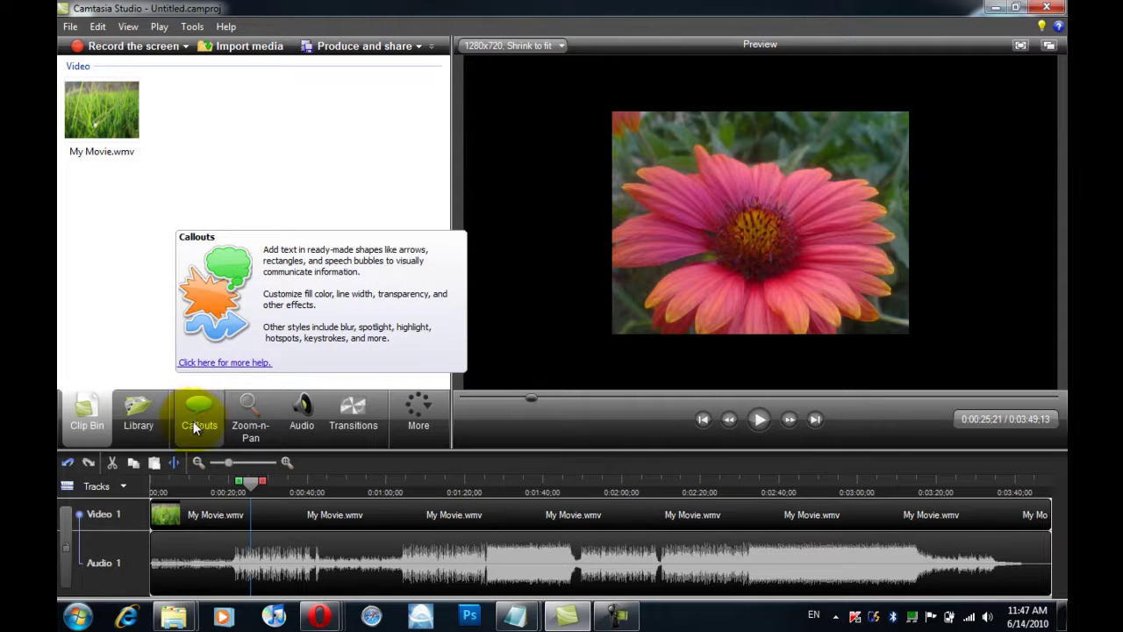
# - Add a special text callout at the playhead and place it over the flower's upper part at X 434, Y 131
pyautogui.click(418, 412)
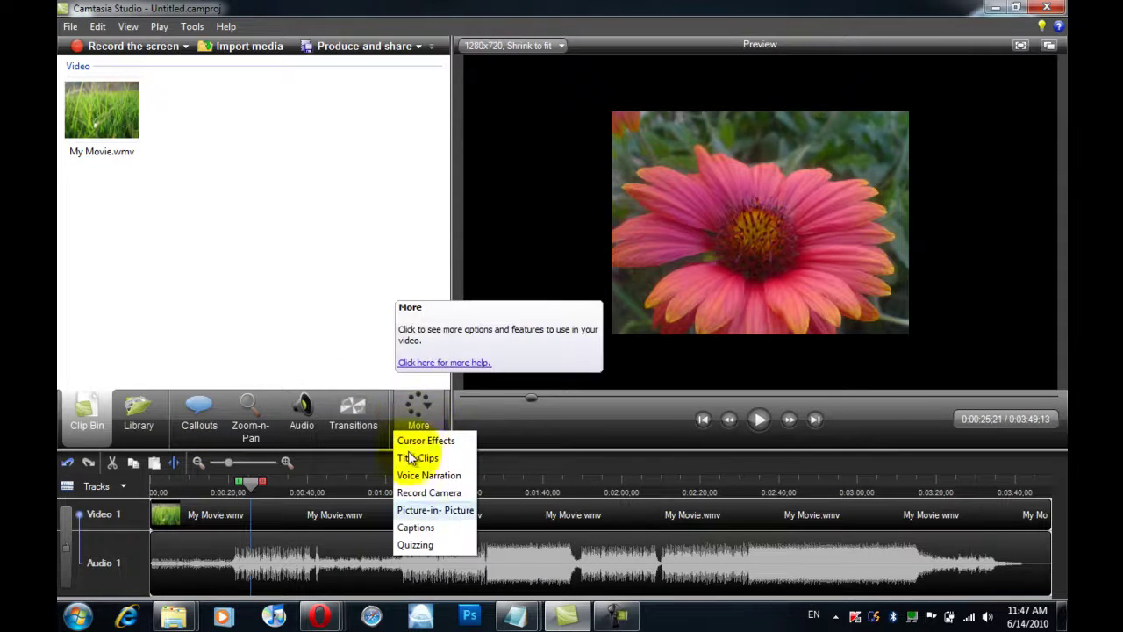
pyautogui.click(325, 228)
pyautogui.click(194, 413)
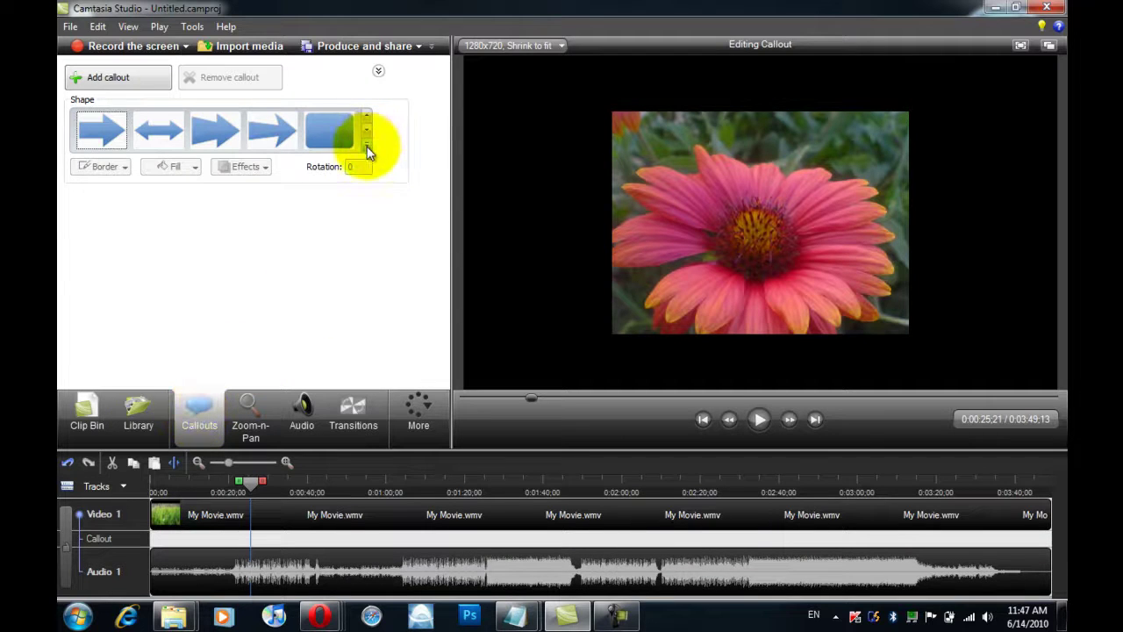
pyautogui.click(367, 149)
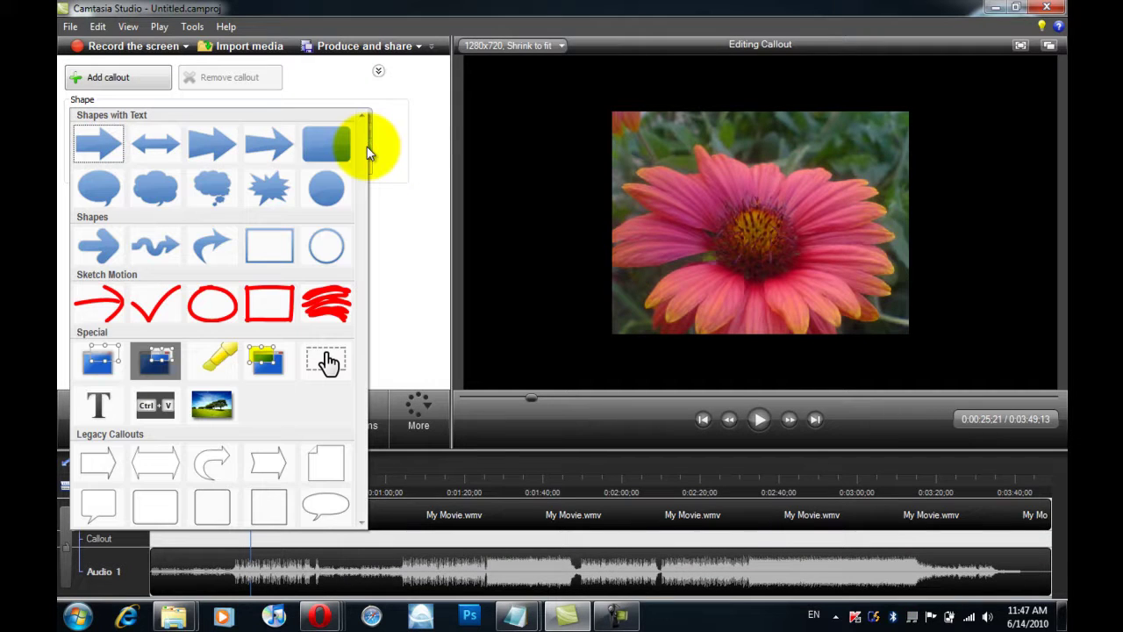
pyautogui.click(99, 405)
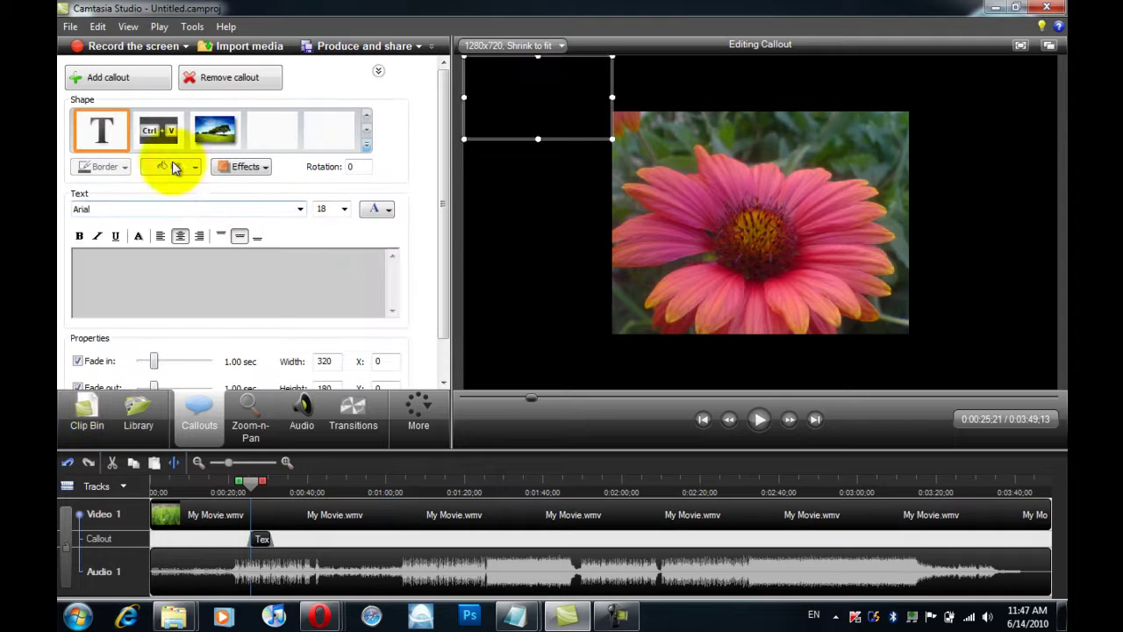
pyautogui.moveTo(567, 100); pyautogui.dragTo(763, 163)
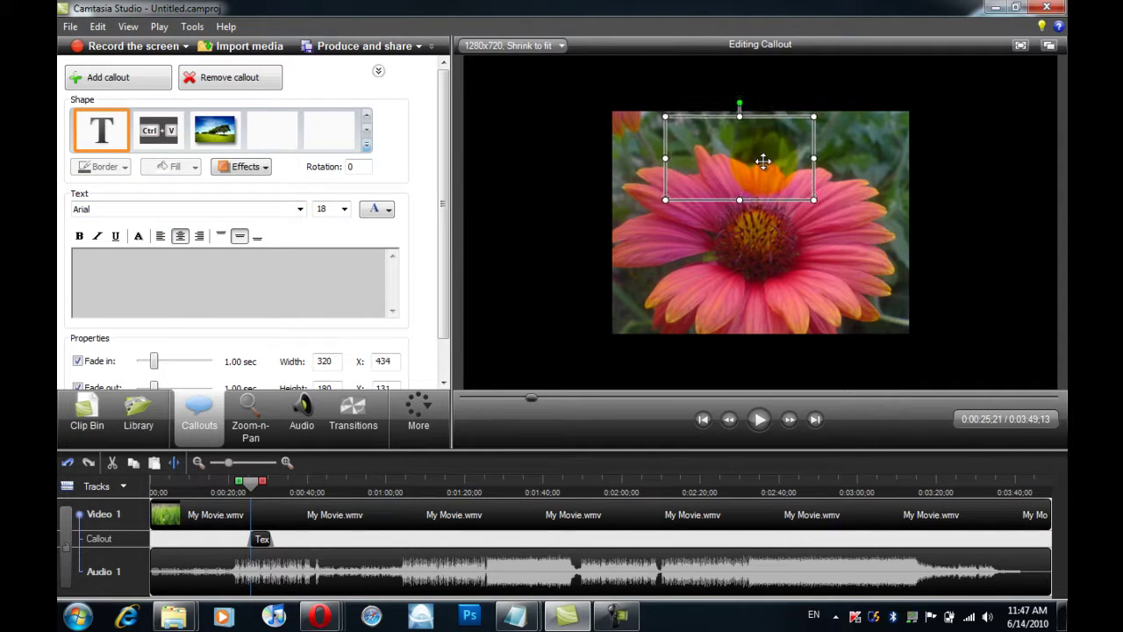
# - Try to set the callout's font size to 28 and reselect the text callout on the timeline
pyautogui.click(351, 268)
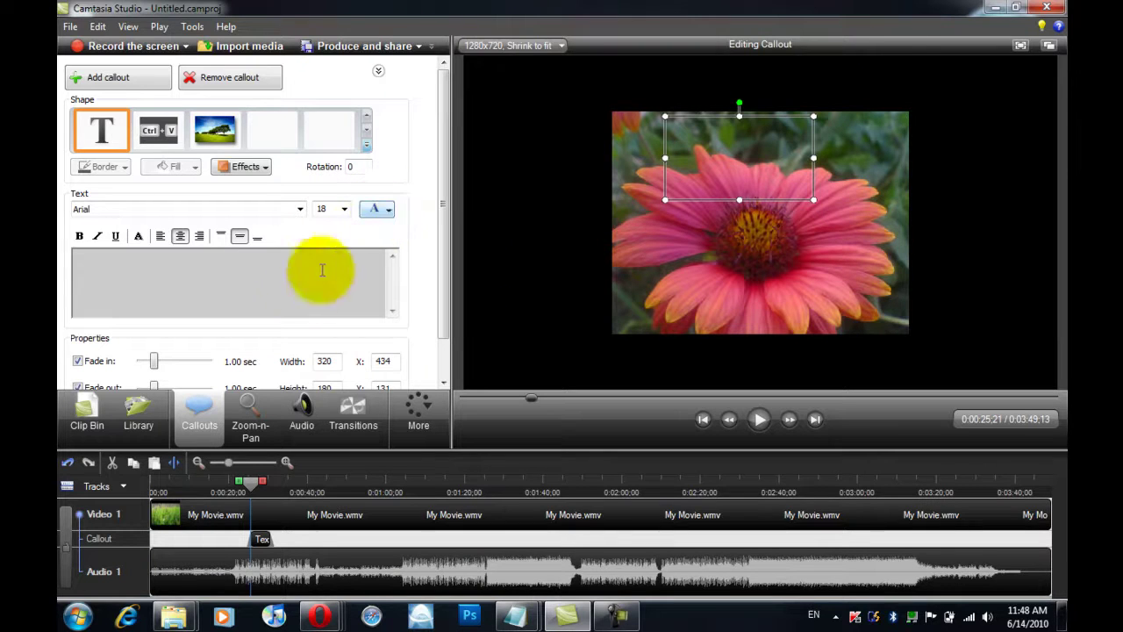
pyautogui.click(343, 217)
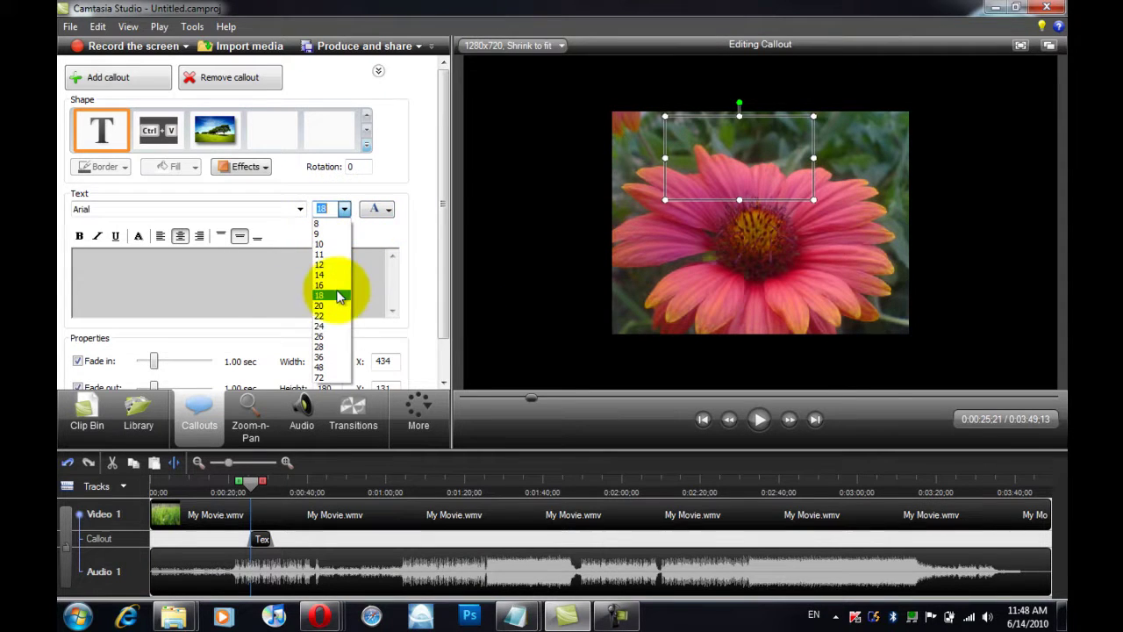
pyautogui.click(341, 345)
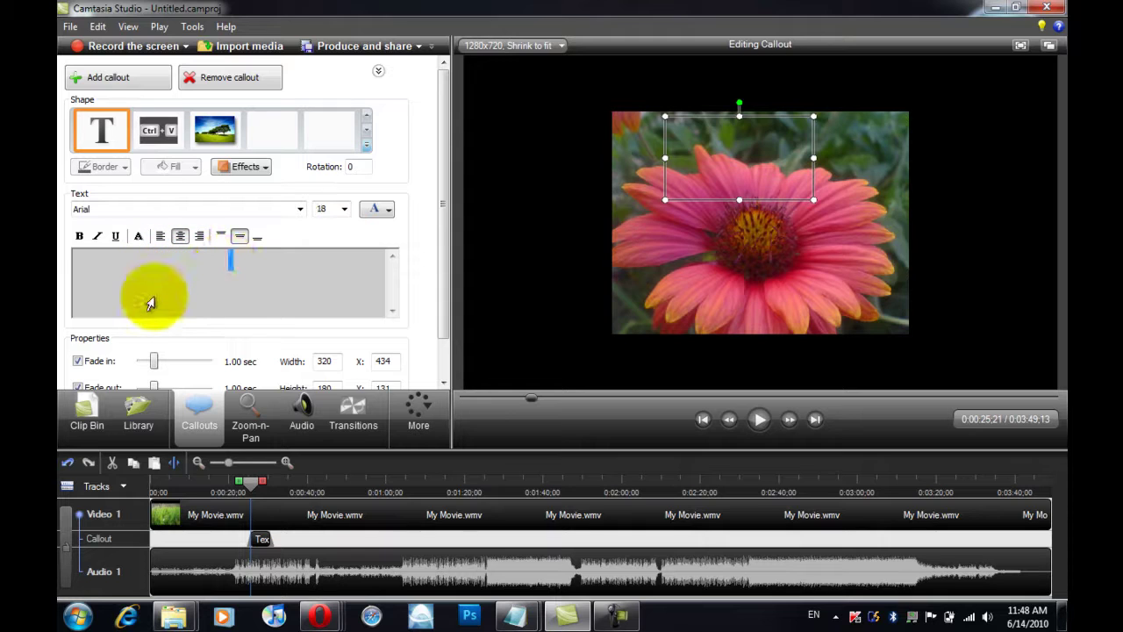
pyautogui.click(155, 488)
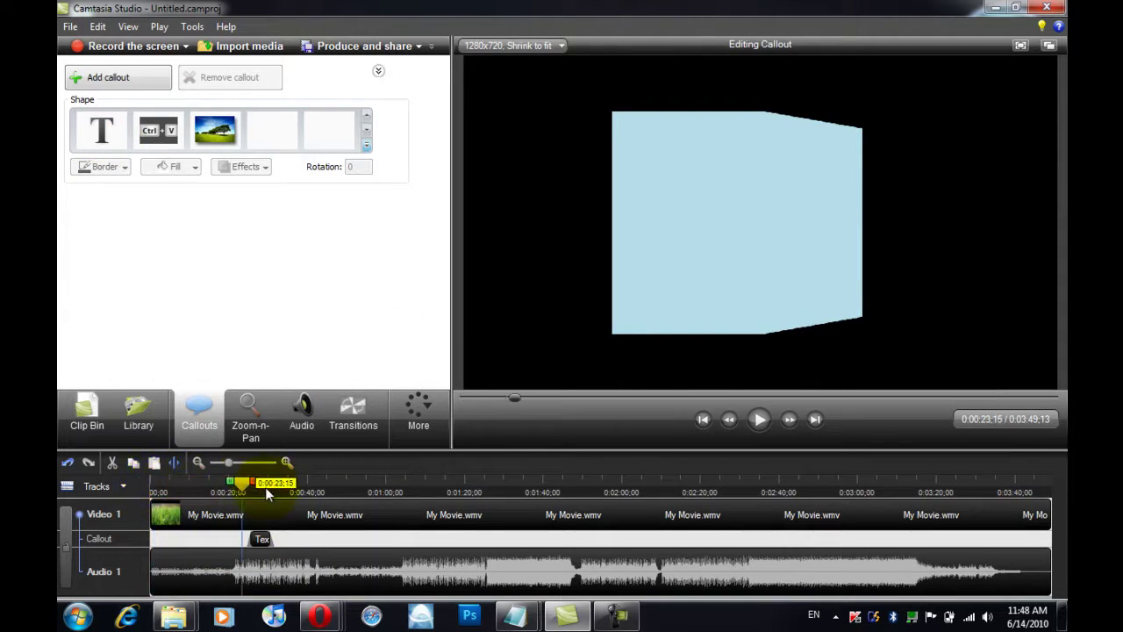
pyautogui.moveTo(265, 487)
pyautogui.mouseDown()
pyautogui.moveTo(288, 491)
pyautogui.moveTo(266, 508)
pyautogui.mouseUp()
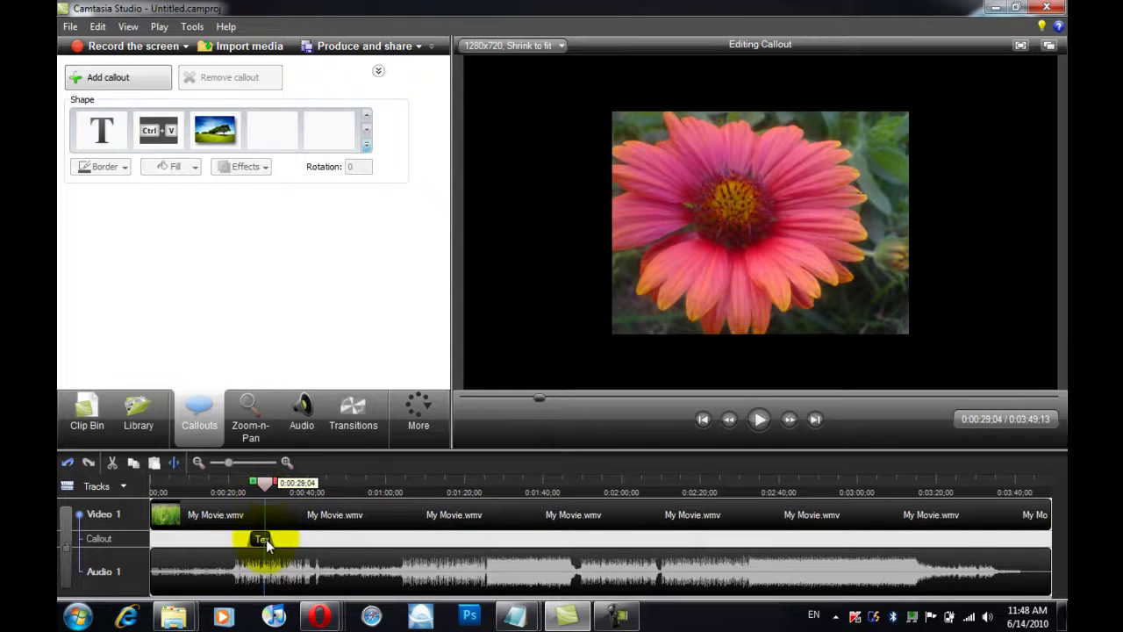
pyautogui.click(264, 540)
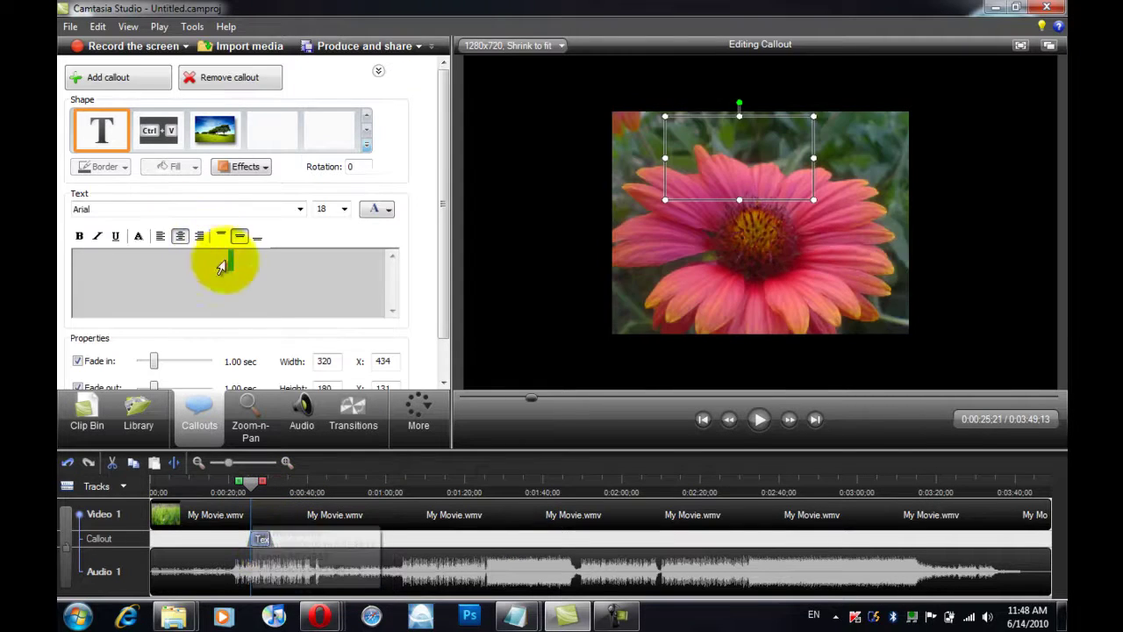
# - Set the text callout's font size to 72
pyautogui.click(344, 210)
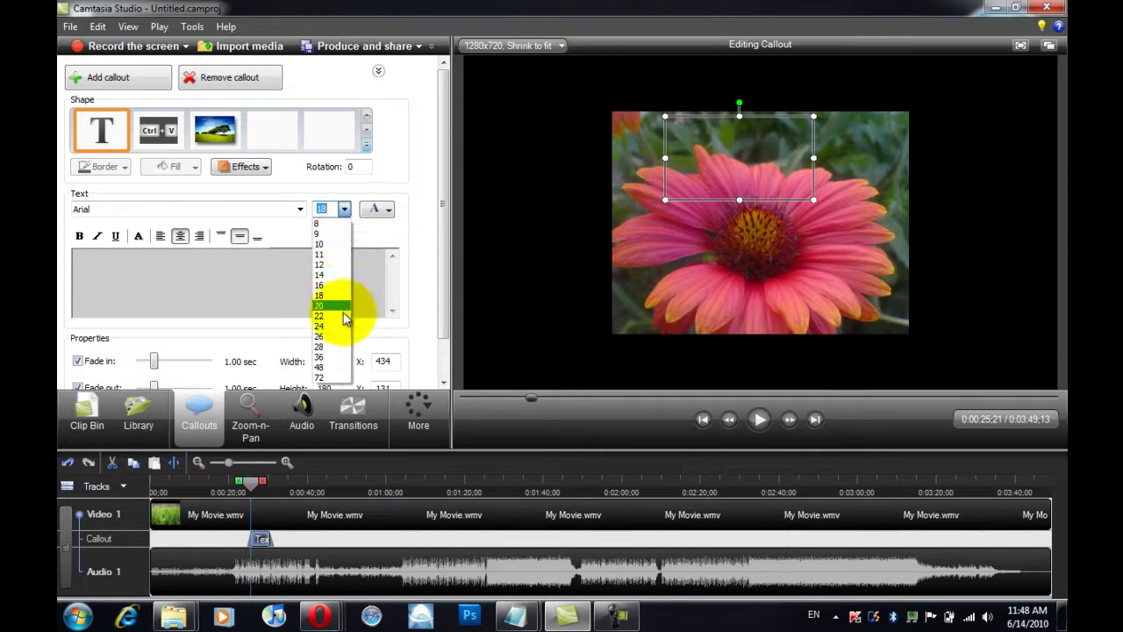
pyautogui.click(347, 358)
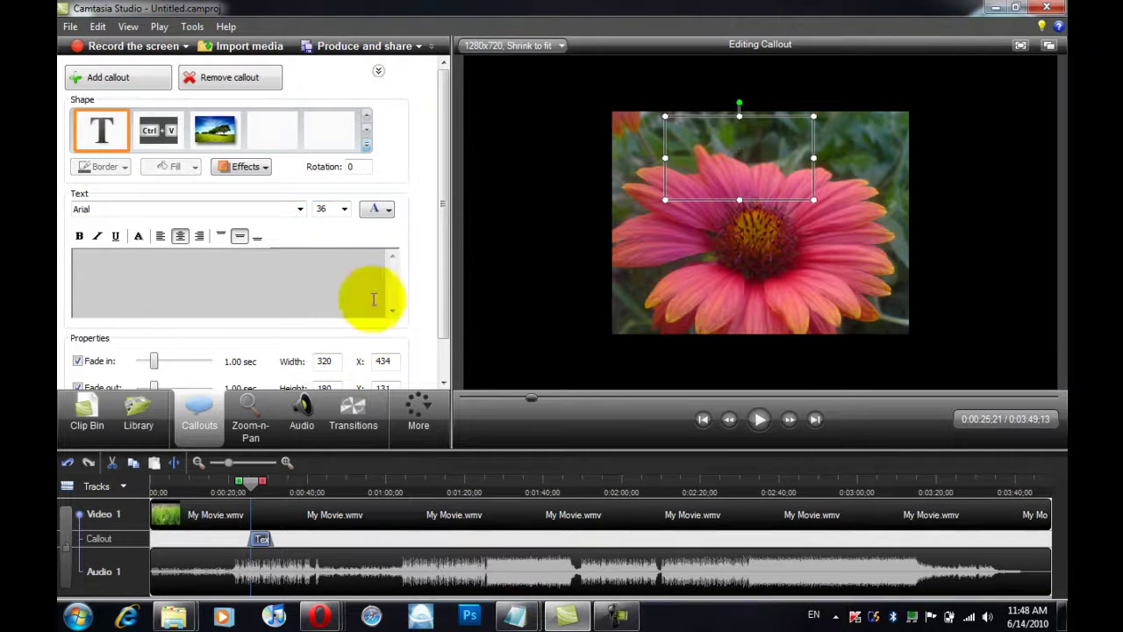
pyautogui.click(344, 209)
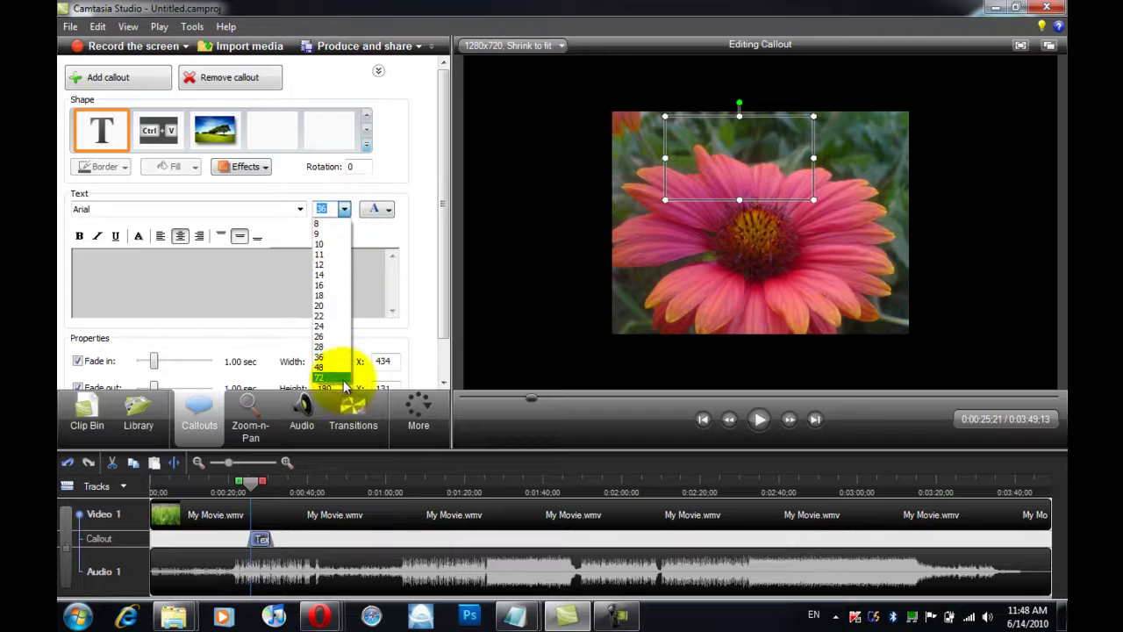
pyautogui.click(343, 378)
# - Write "NICE" and "FLOWER" as the text of the callout, with a line break between the words
pyautogui.write('NICE')
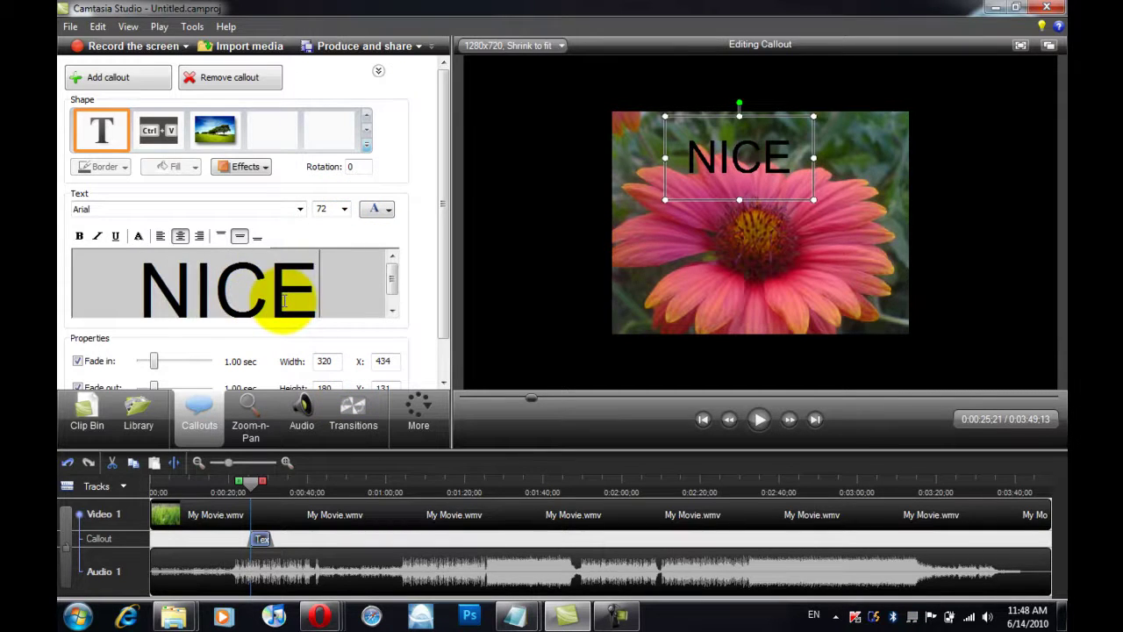
pyautogui.press('Return')
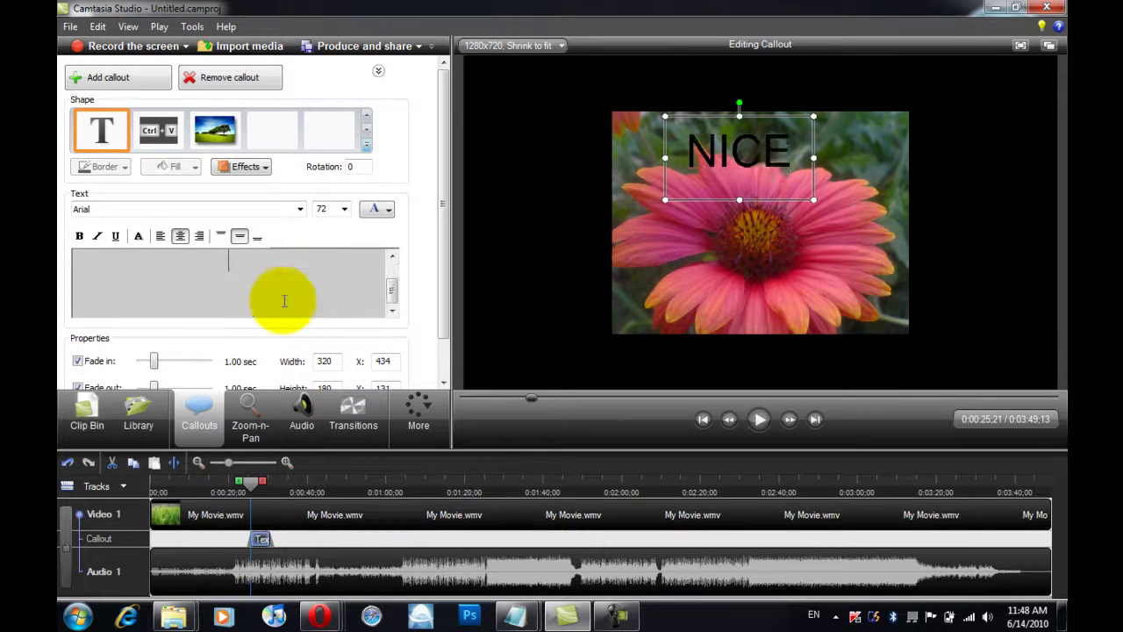
pyautogui.write('FLOW')
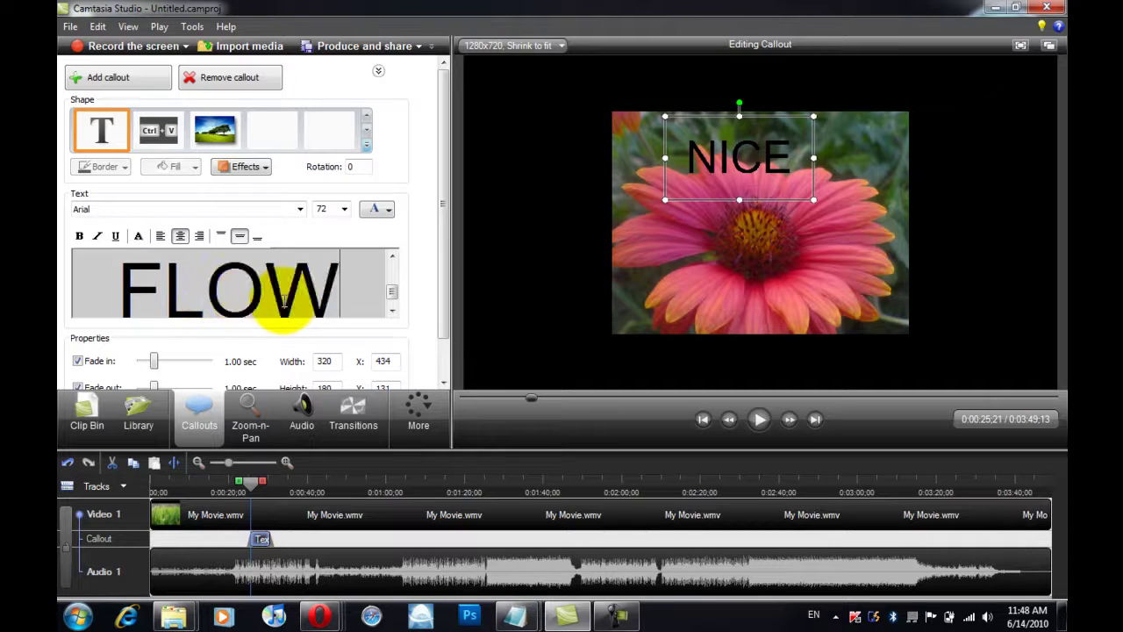
pyautogui.press('Return')
pyautogui.write('R')
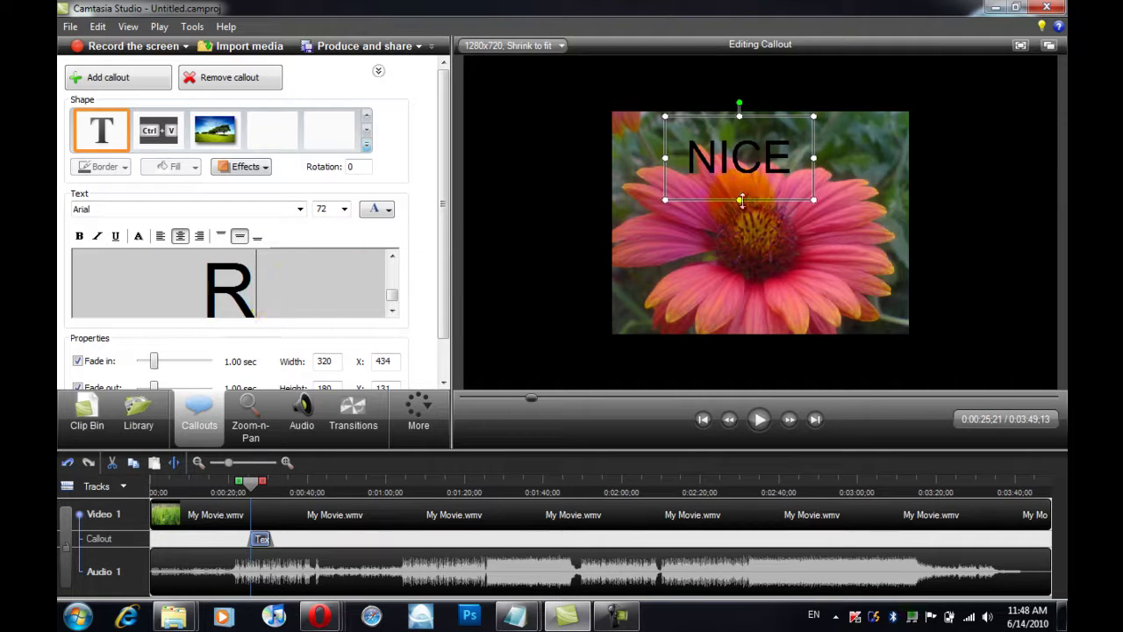
# - Enlarge the callout box downward and outward to about 436 wide and 463 high so NICE FLOWER fits on two lines
pyautogui.moveTo(740, 202); pyautogui.dragTo(746, 308)
pyautogui.moveTo(696, 259); pyautogui.dragTo(728, 329)
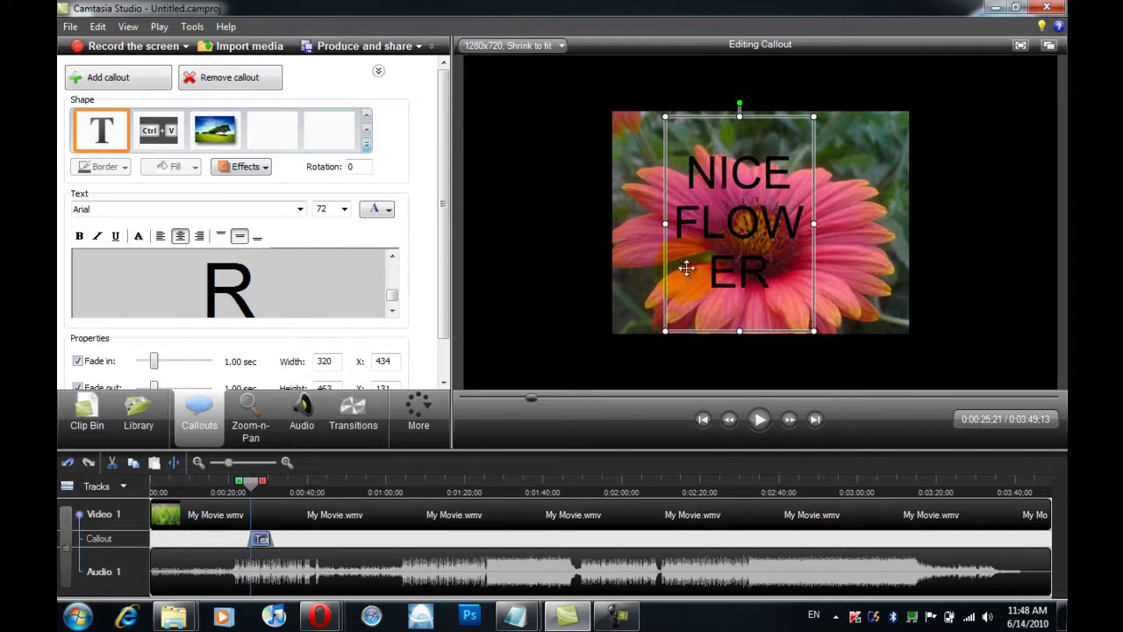
pyautogui.click(665, 225)
pyautogui.click(735, 254)
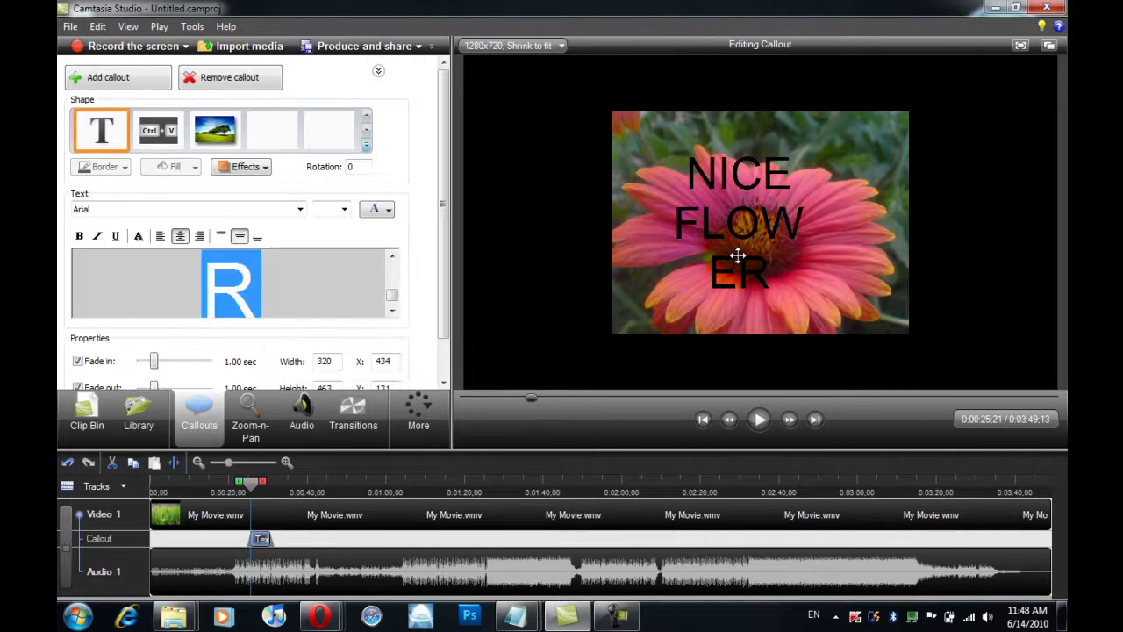
pyautogui.moveTo(662, 224); pyautogui.dragTo(612, 262)
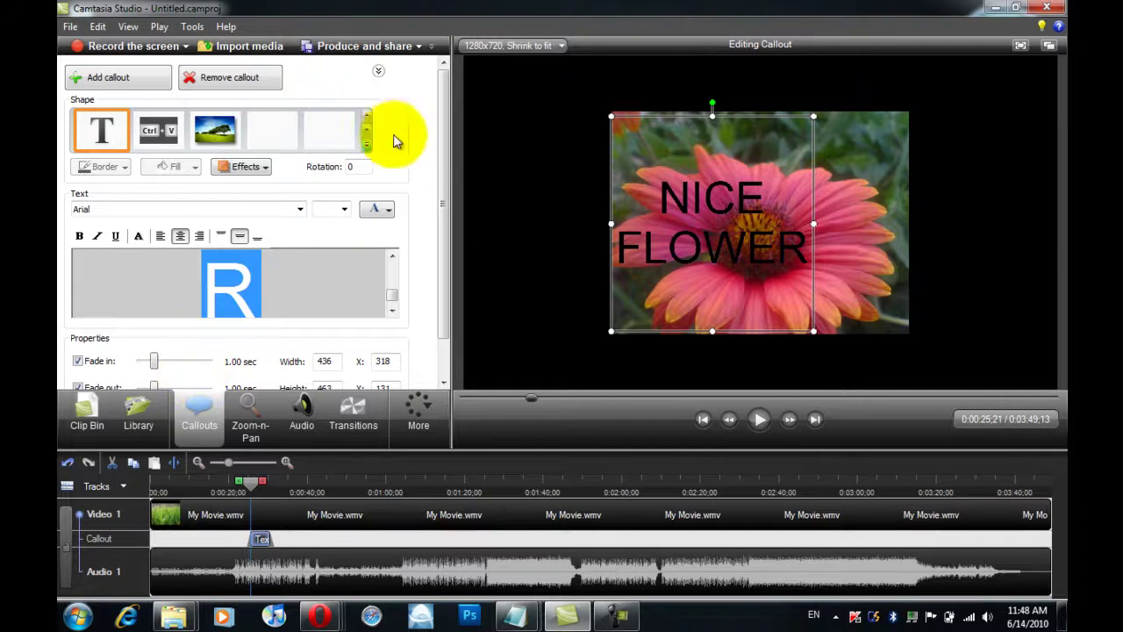
# - Add a second, empty text callout at the playhead over the flower
pyautogui.scroll(-1, 443, 131)
pyautogui.scroll(1, 443, 132)
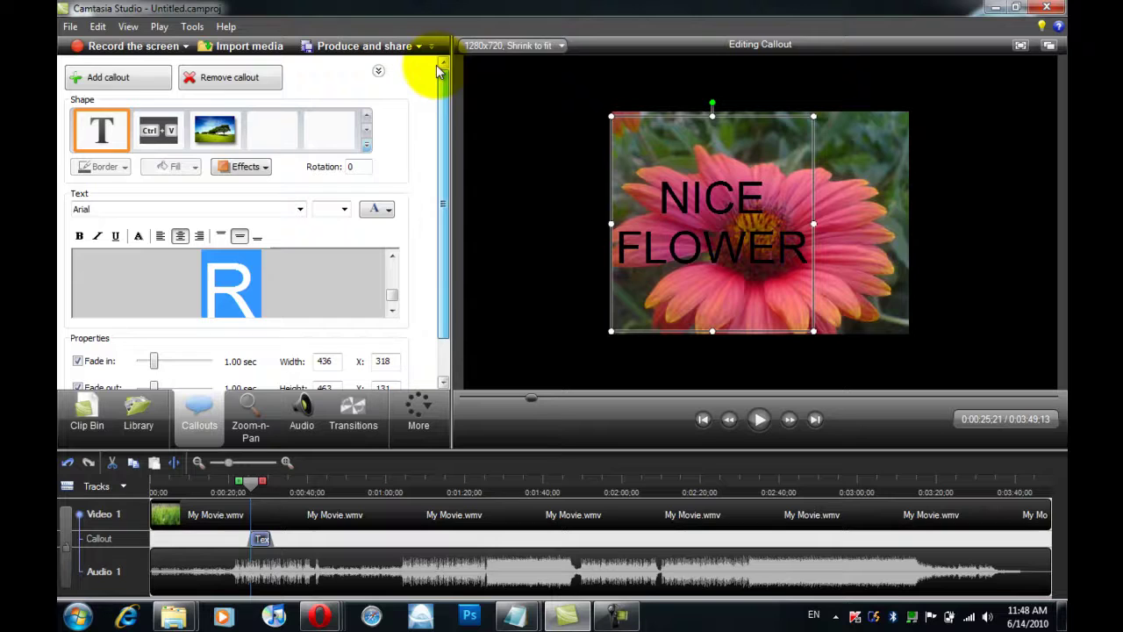
pyautogui.click(109, 76)
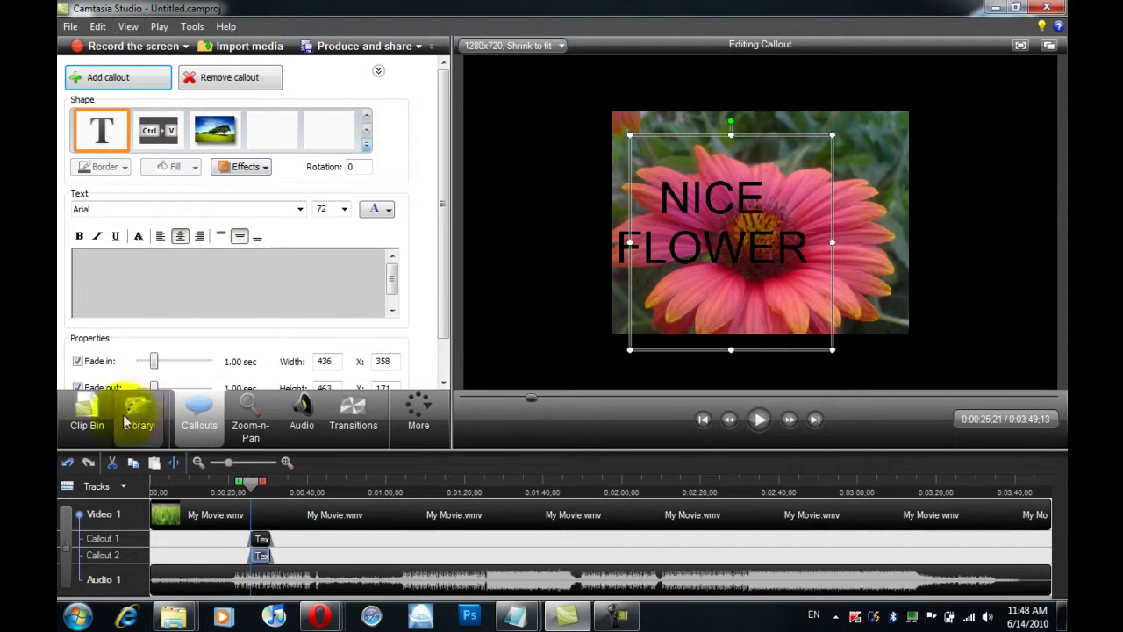
# - Return to the clip bin, play the movie from 0:00:15;26 past the callouts, and pause at 0:00:33;03
pyautogui.click(87, 410)
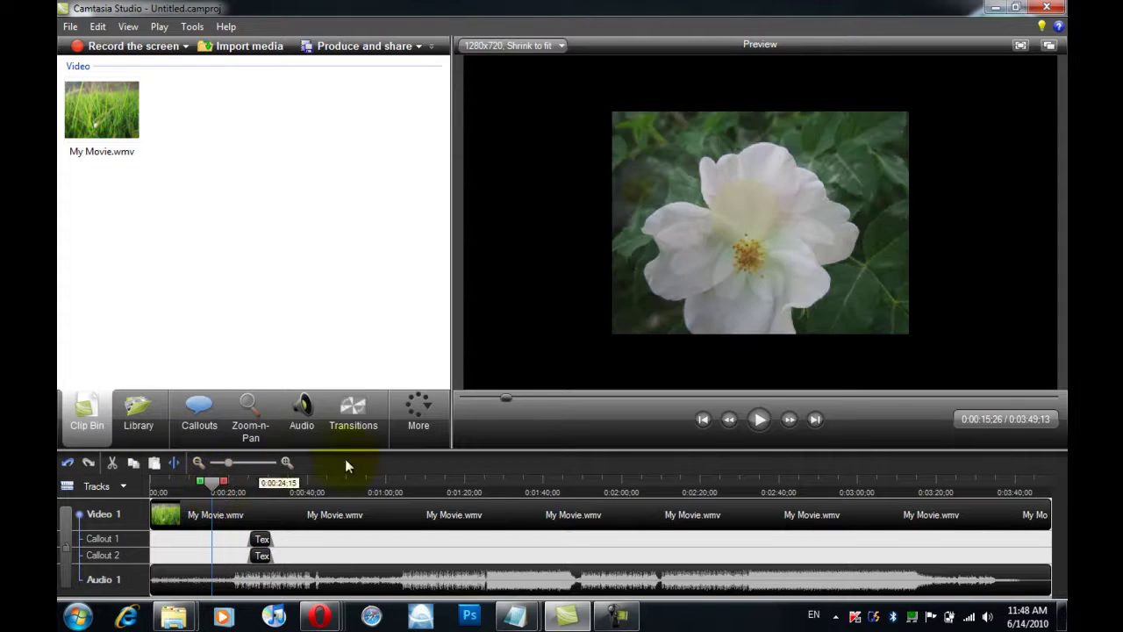
pyautogui.click(758, 421)
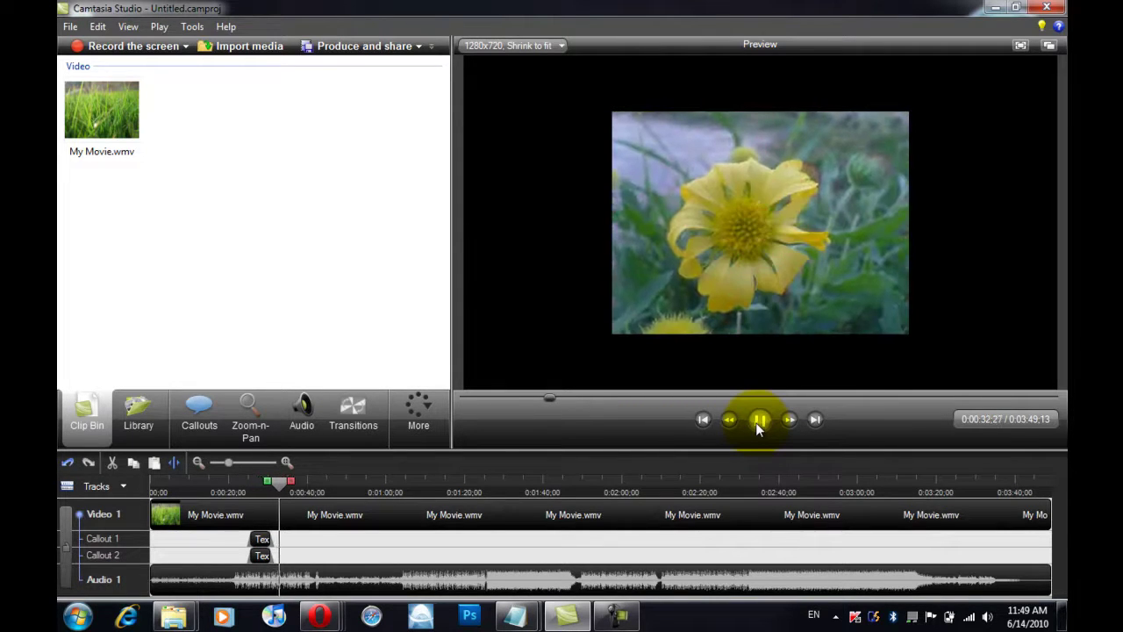
pyautogui.click(759, 423)
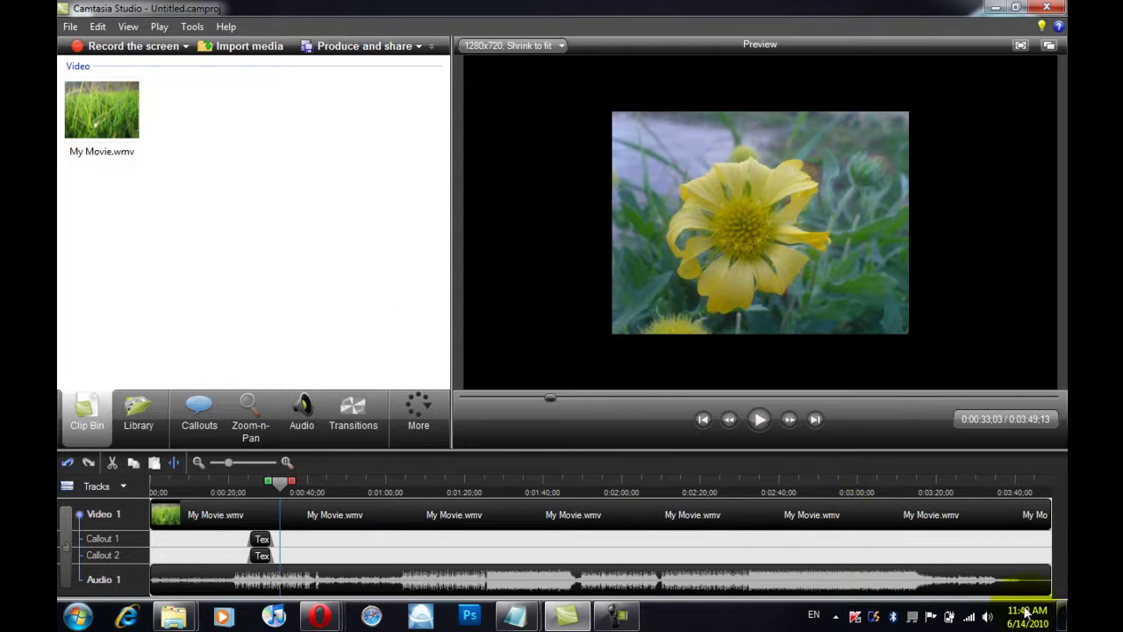
# - Switch to Notepad to show the "NOW SAVE AS ANY TYPE" note, and minimize it
pyautogui.hotkey('alt', 'Tab')
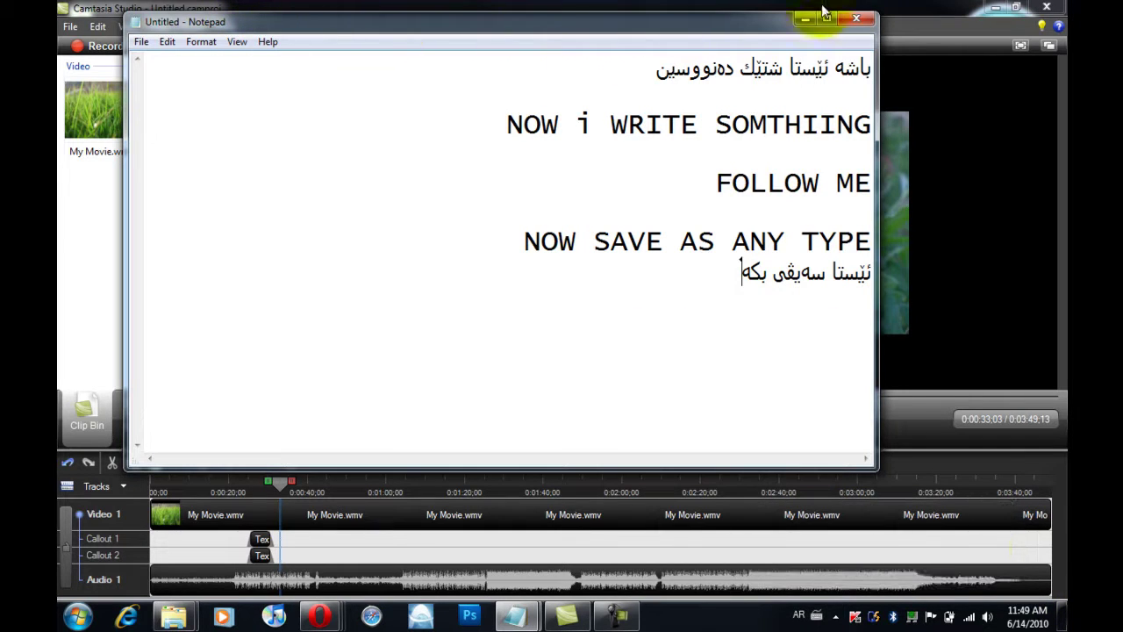
pyautogui.click(804, 20)
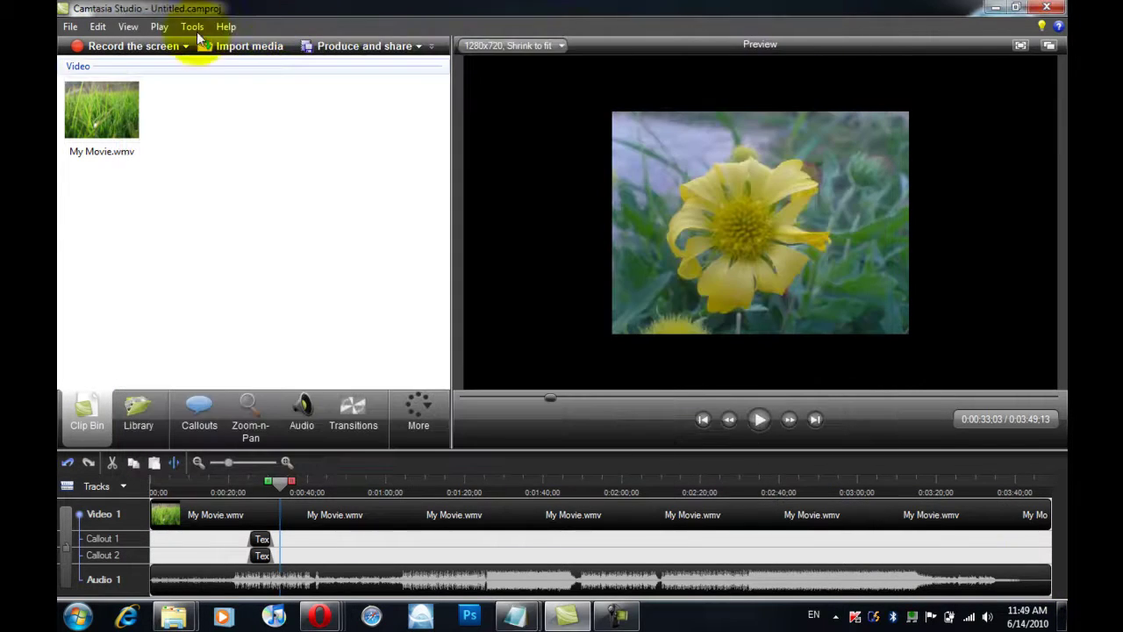
# - Start producing the video in the Production Wizard with the HD preset
pyautogui.click(71, 27)
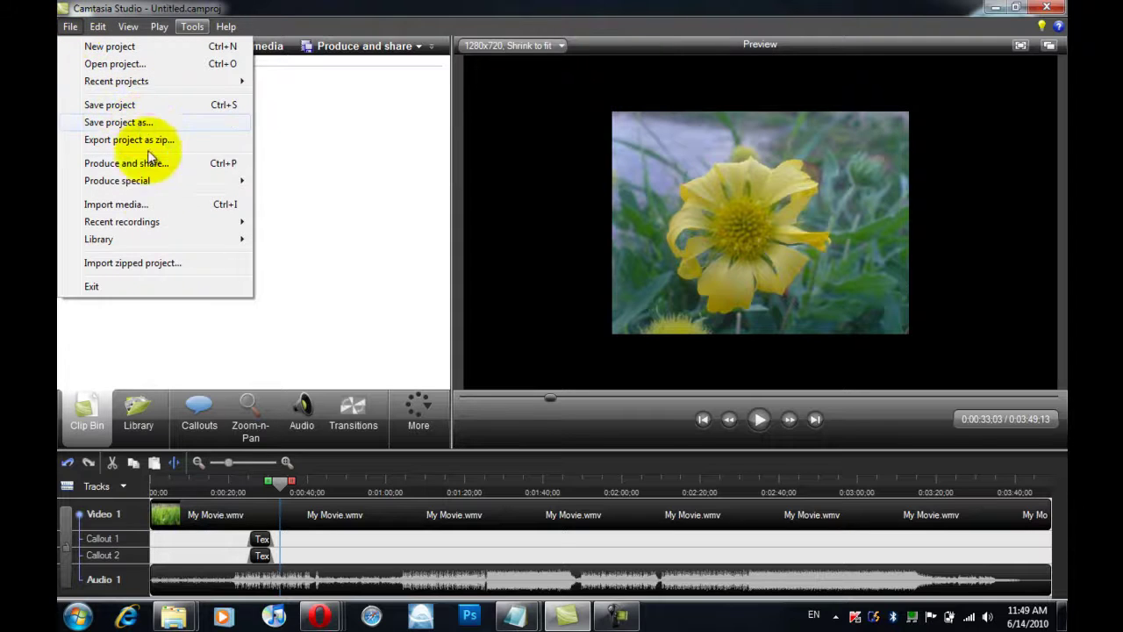
pyautogui.press('Escape')
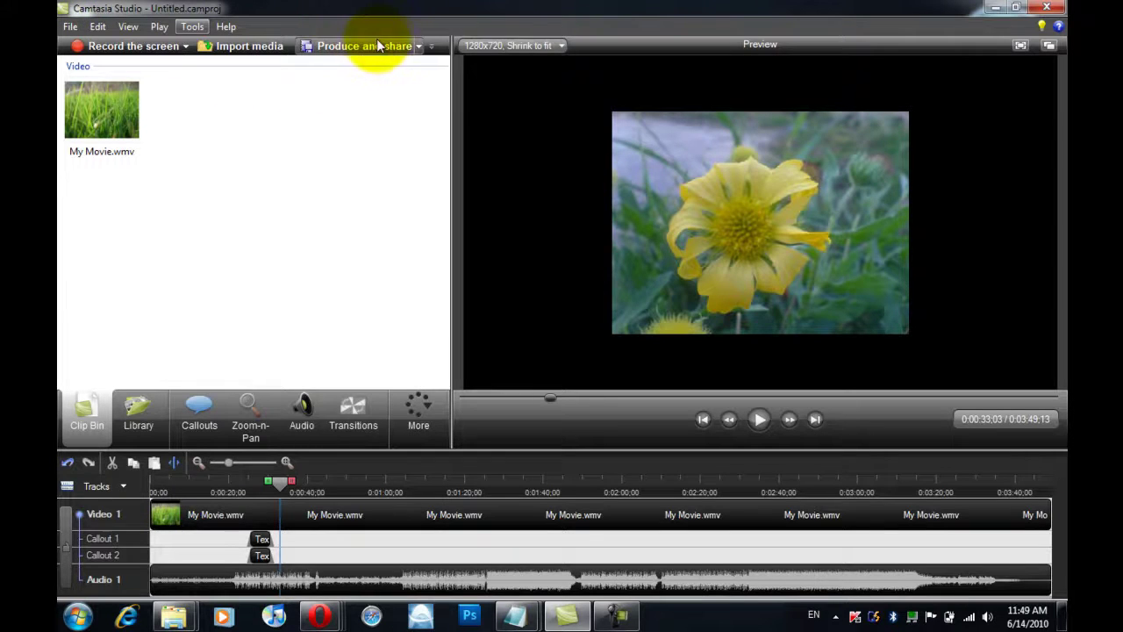
pyautogui.click(377, 48)
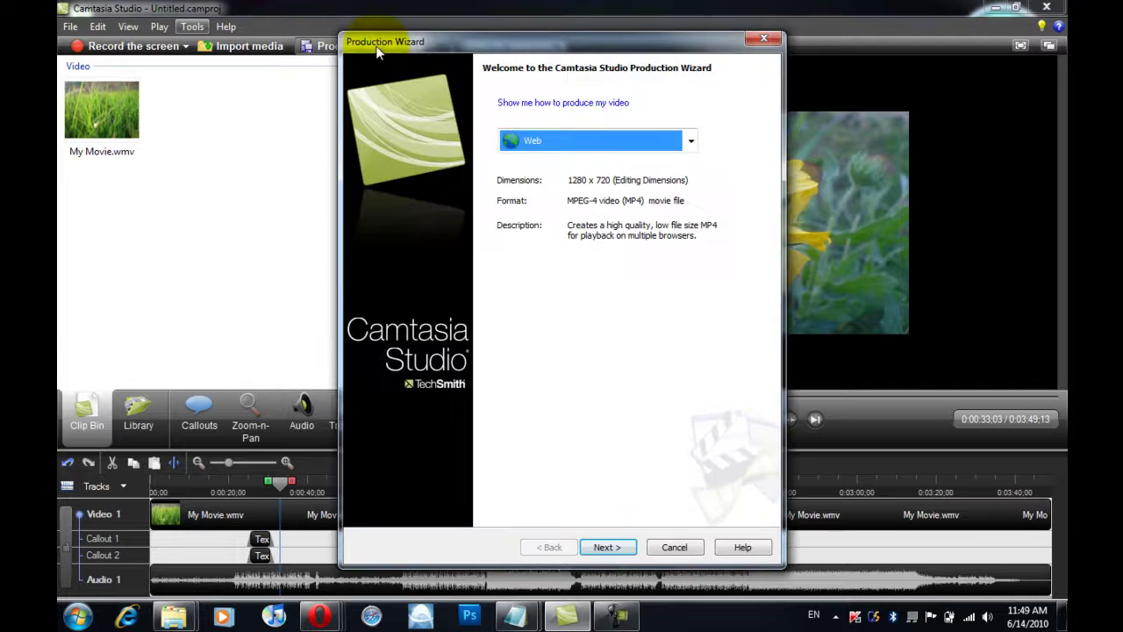
pyautogui.click(657, 151)
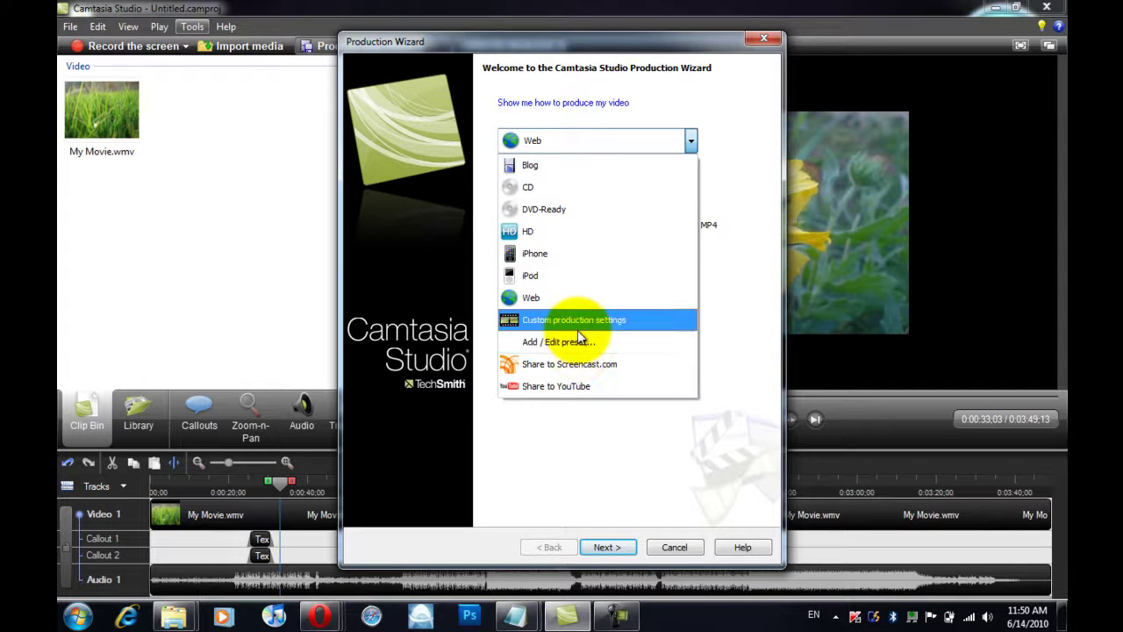
pyautogui.click(561, 232)
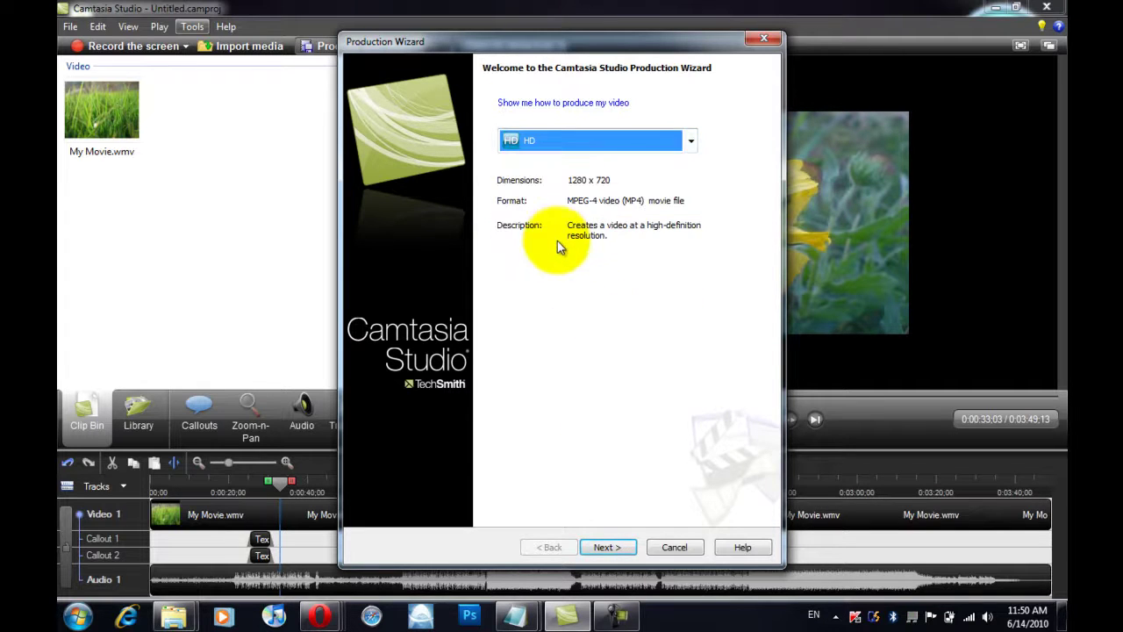
pyautogui.press('Return')
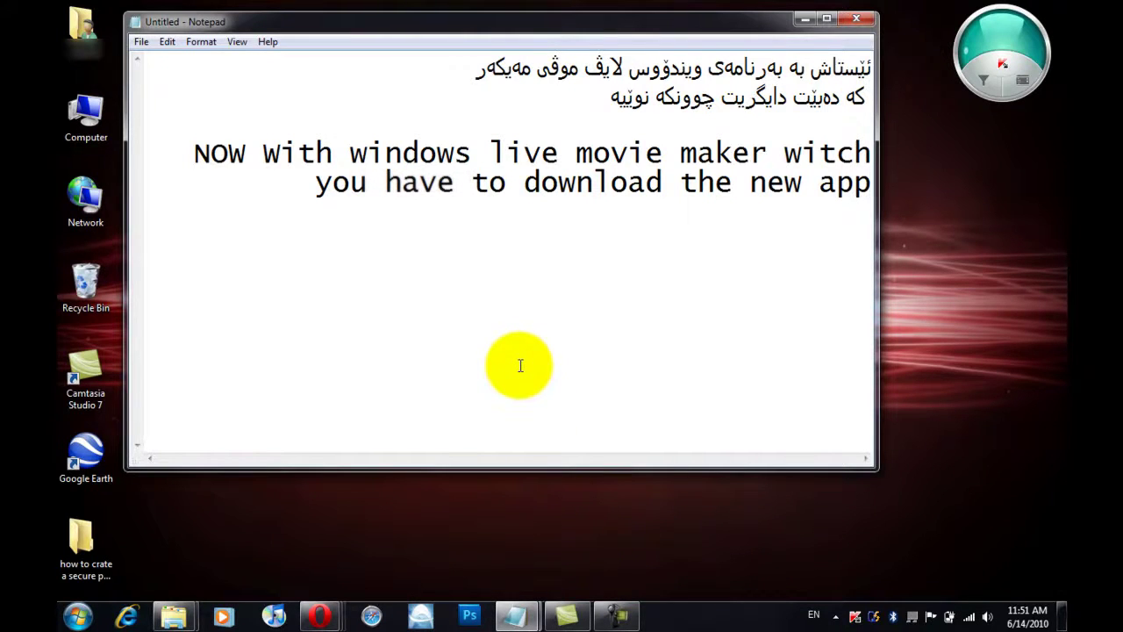
# - Minimize Notepad and launch Windows Live Movie Maker from the installed programs
pyautogui.click(802, 18)
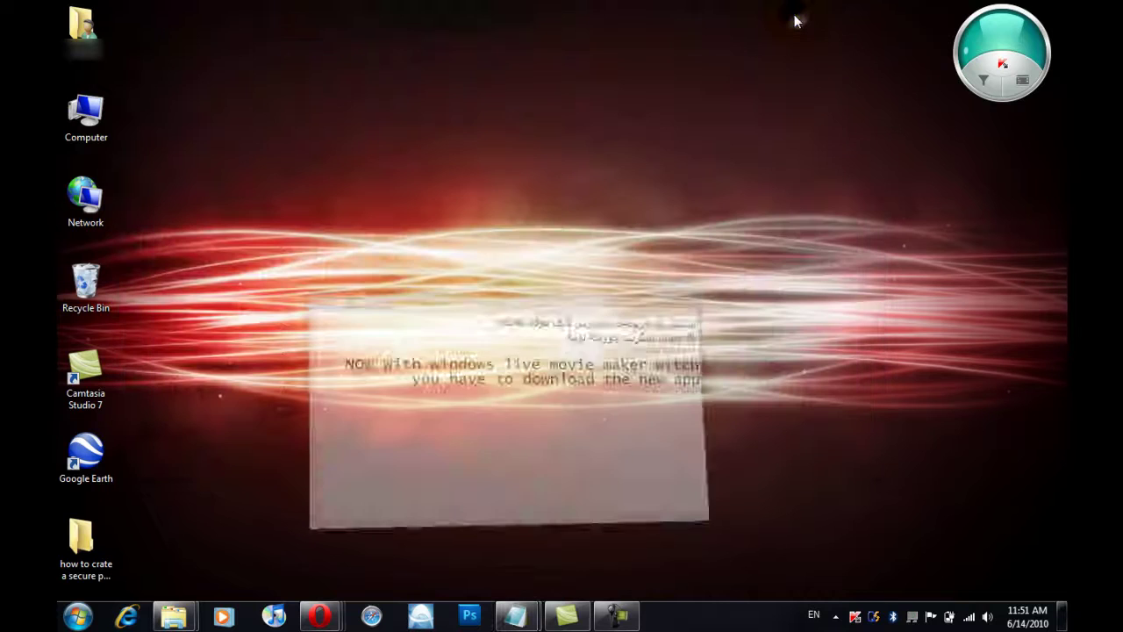
pyautogui.click(77, 616)
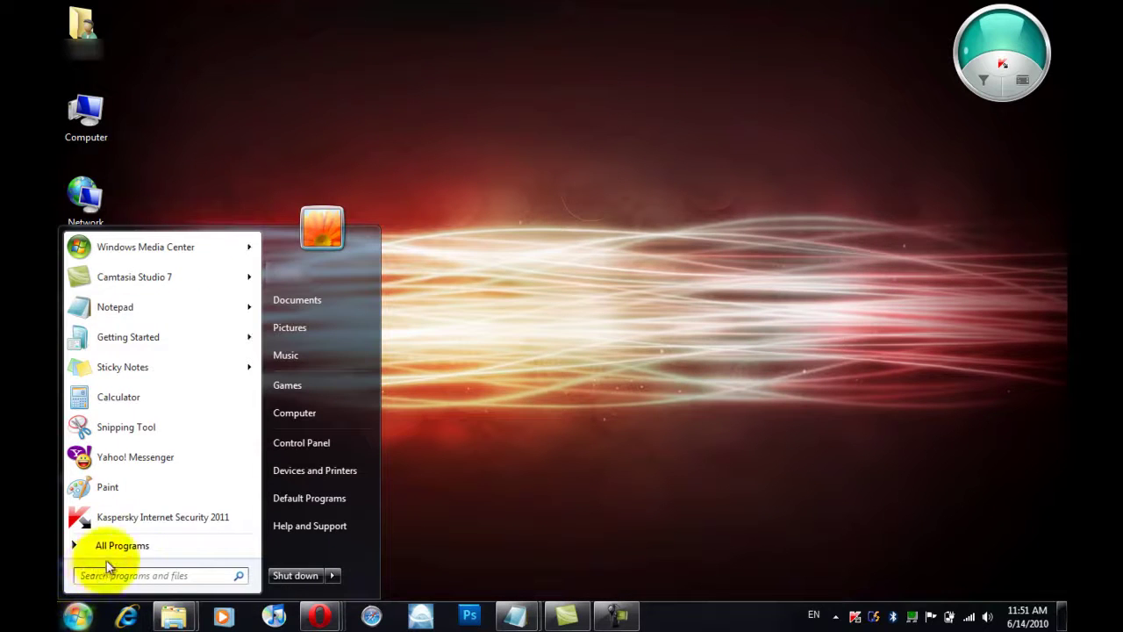
pyautogui.click(112, 545)
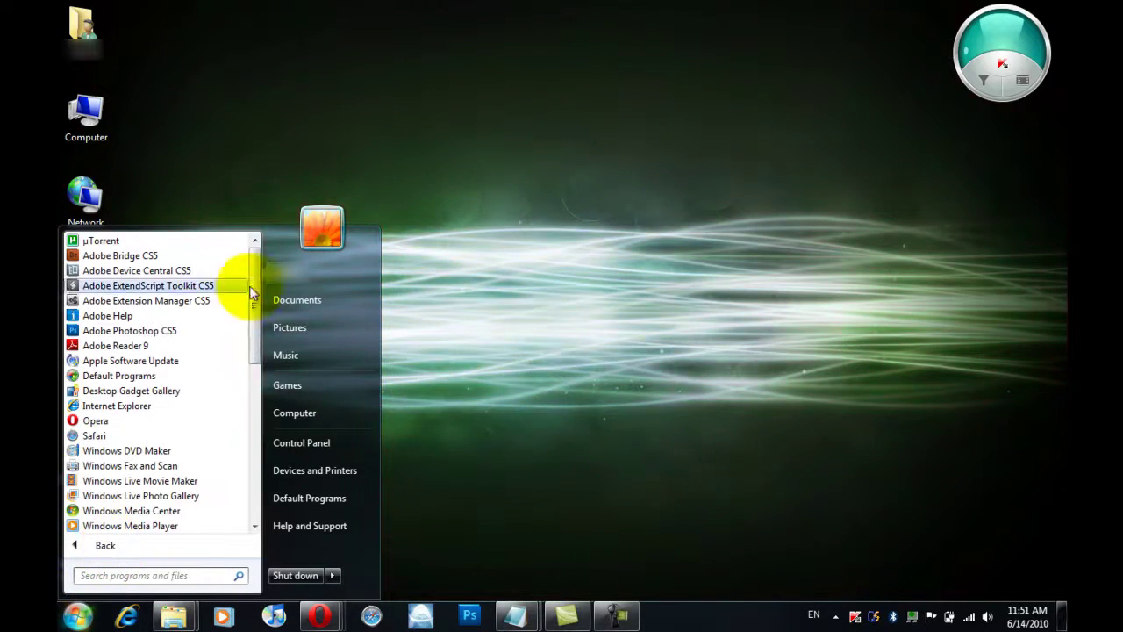
pyautogui.moveTo(257, 288); pyautogui.dragTo(258, 314)
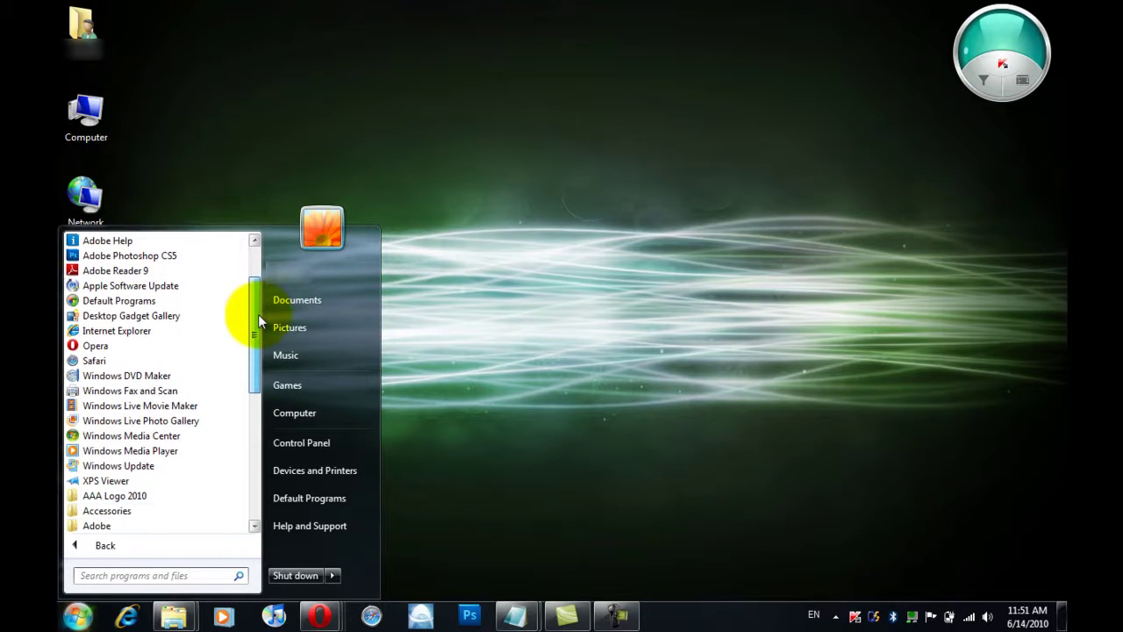
pyautogui.click(179, 406)
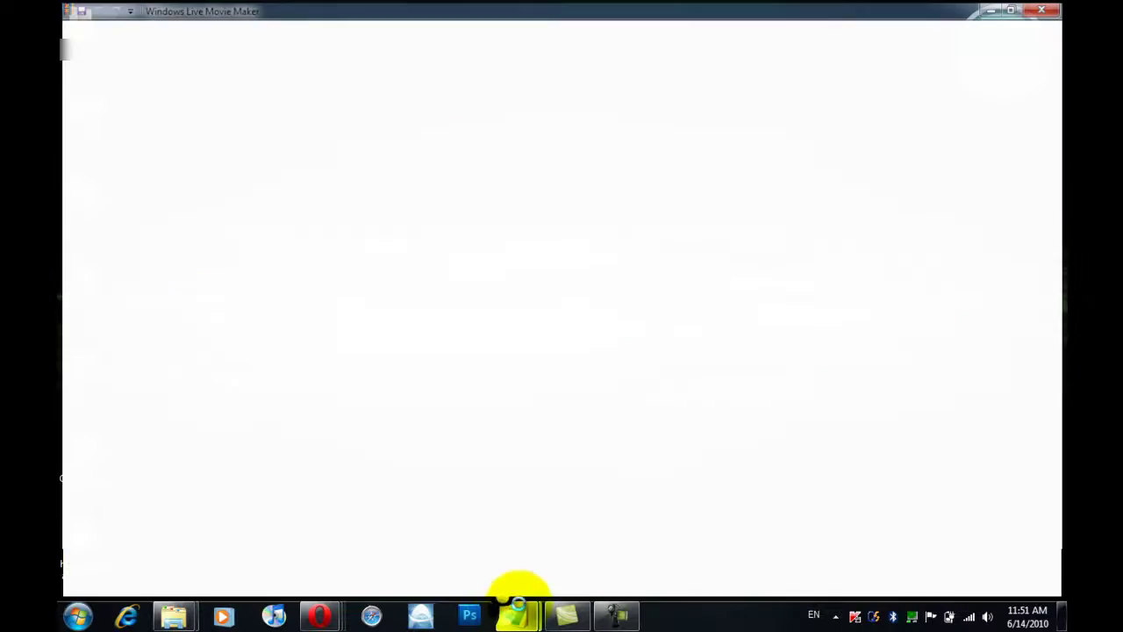
pyautogui.moveTo(515, 614)
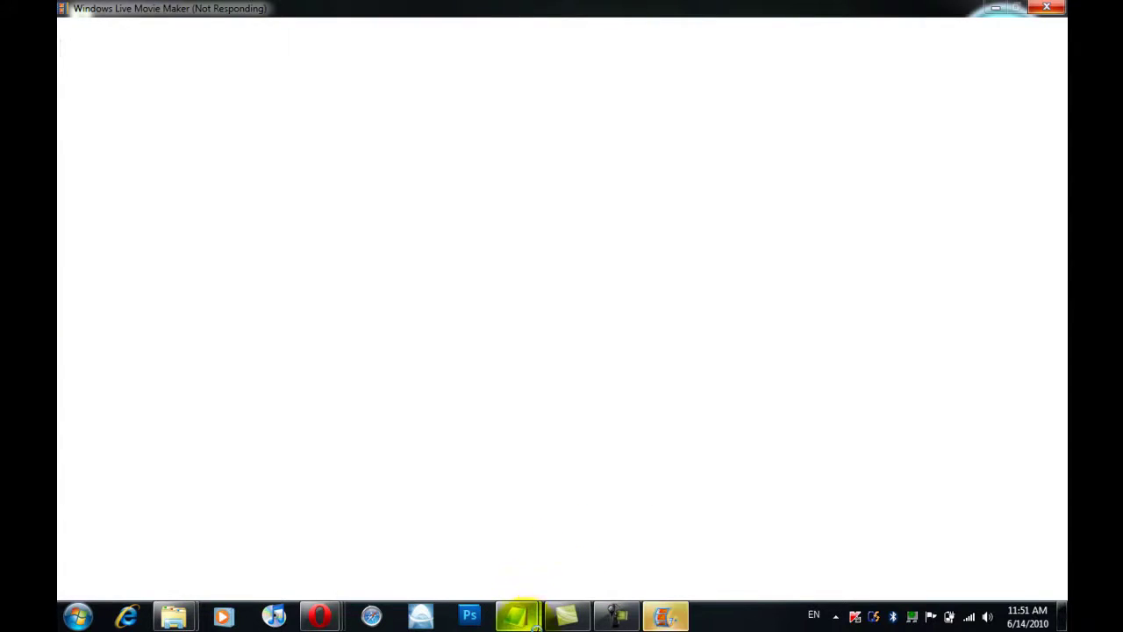
# - Show the Notepad note about downloading the new Windows Live Movie Maker, return to Movie Maker, and resume the screen recording
pyautogui.click(621, 529)
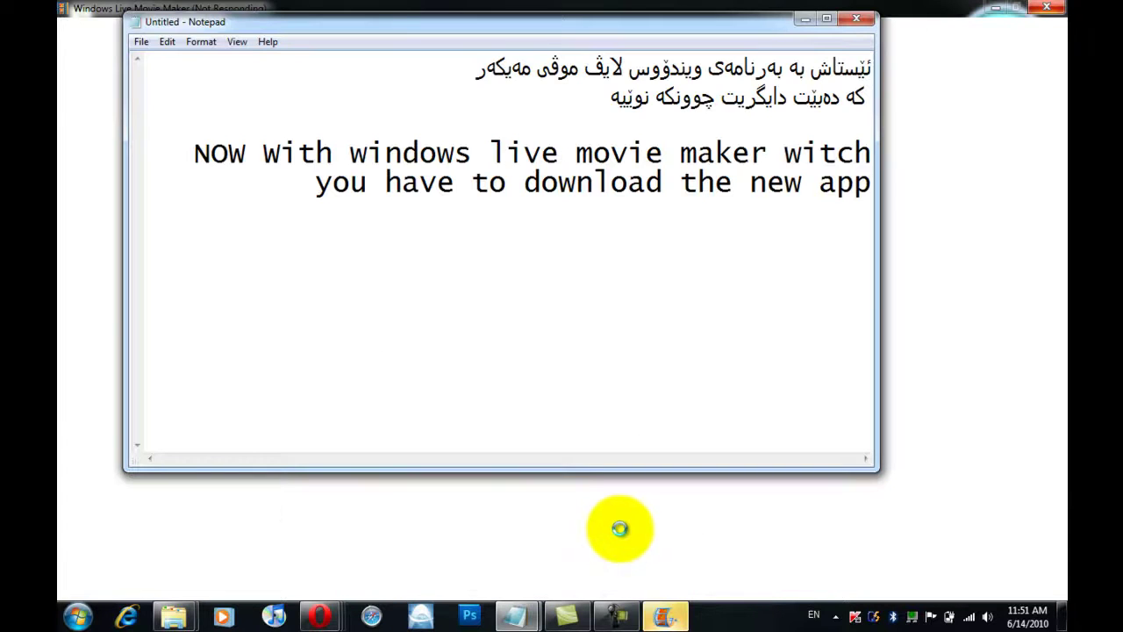
pyautogui.moveTo(275, 221); pyautogui.dragTo(459, 201)
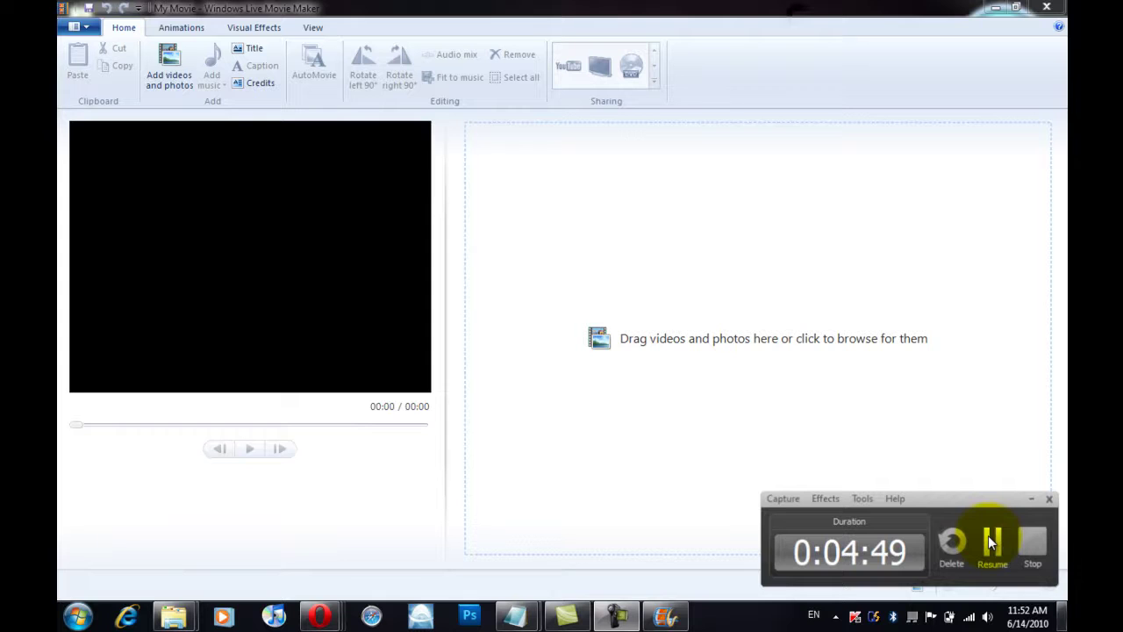
pyautogui.click(992, 543)
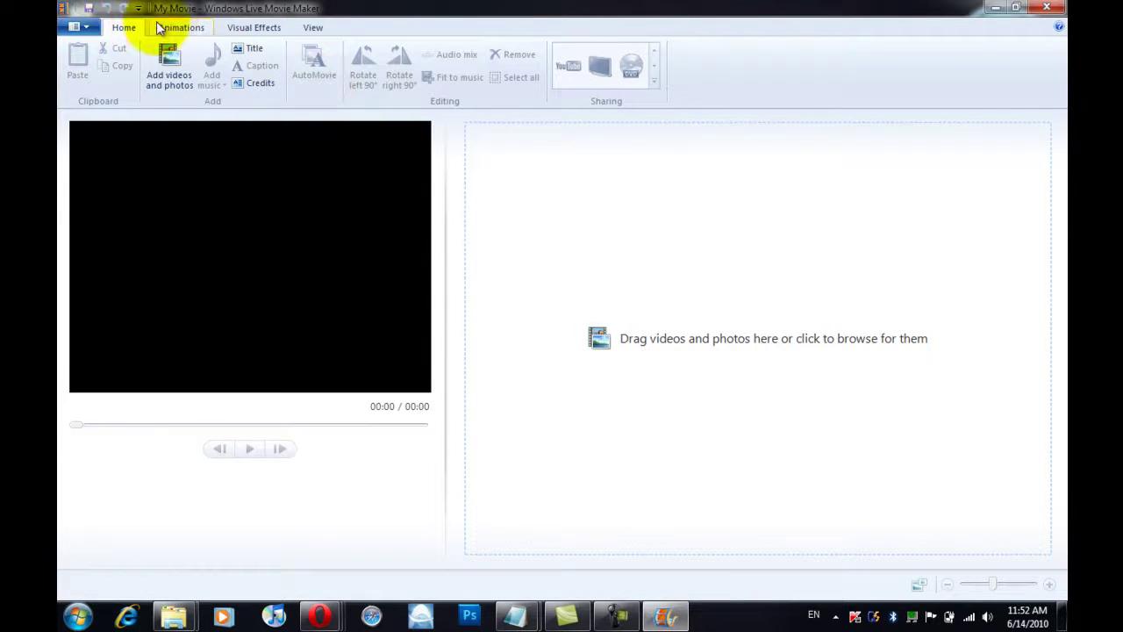
# - Add the flower video from the Videos library to the empty movie project
pyautogui.click(179, 77)
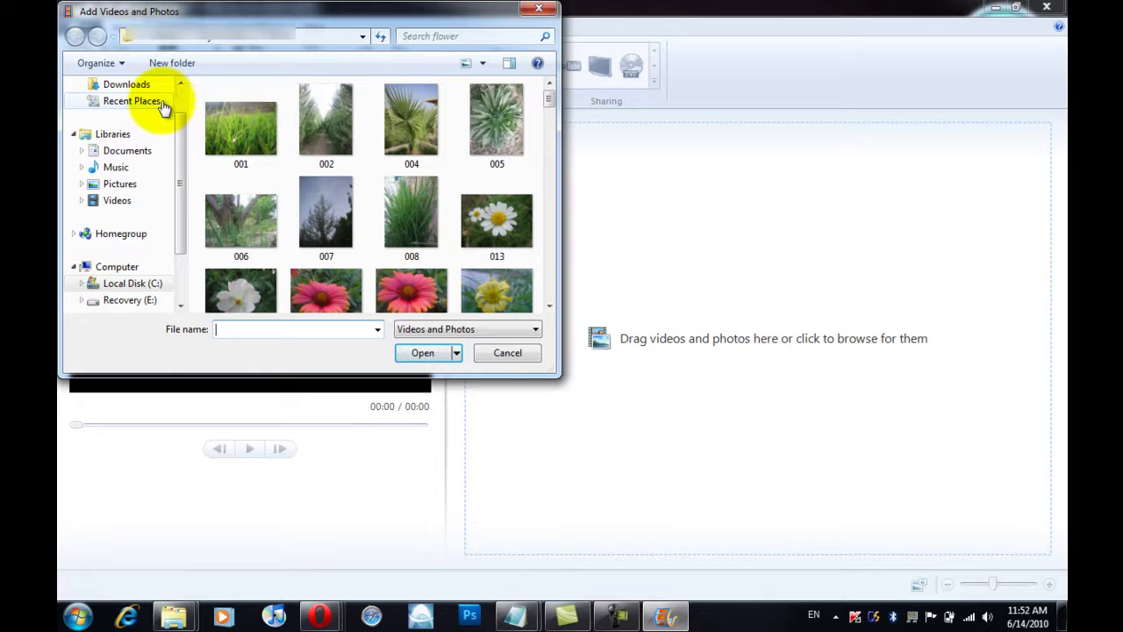
pyautogui.click(137, 202)
pyautogui.doubleClick(324, 169)
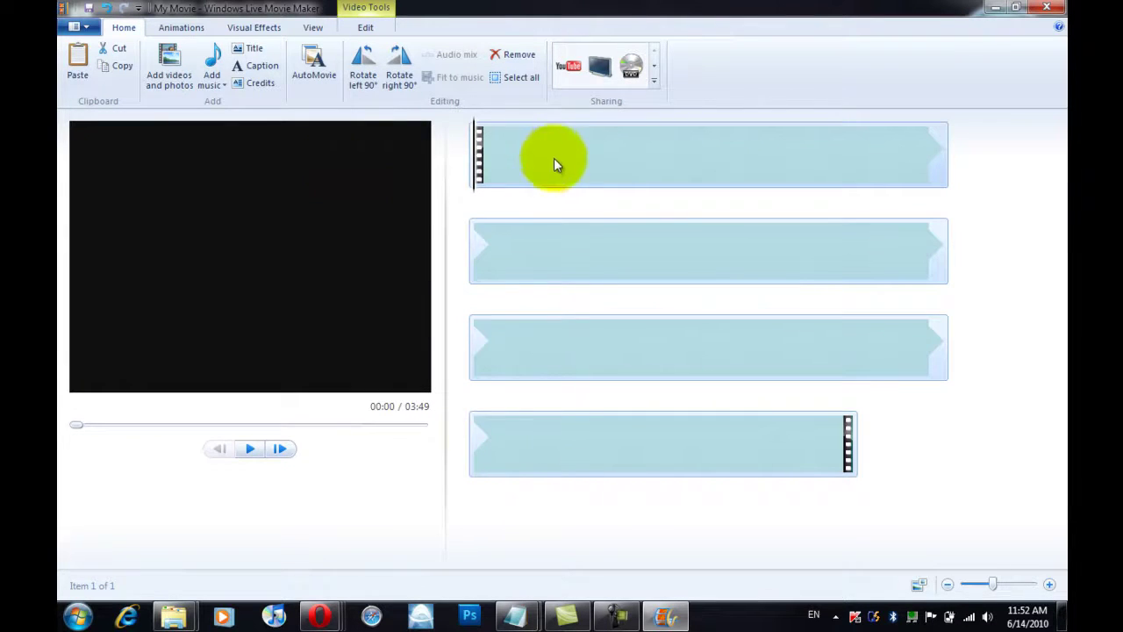
# - Play the movie from the start and pause it on the grass shot at 00:05
pyautogui.click(245, 452)
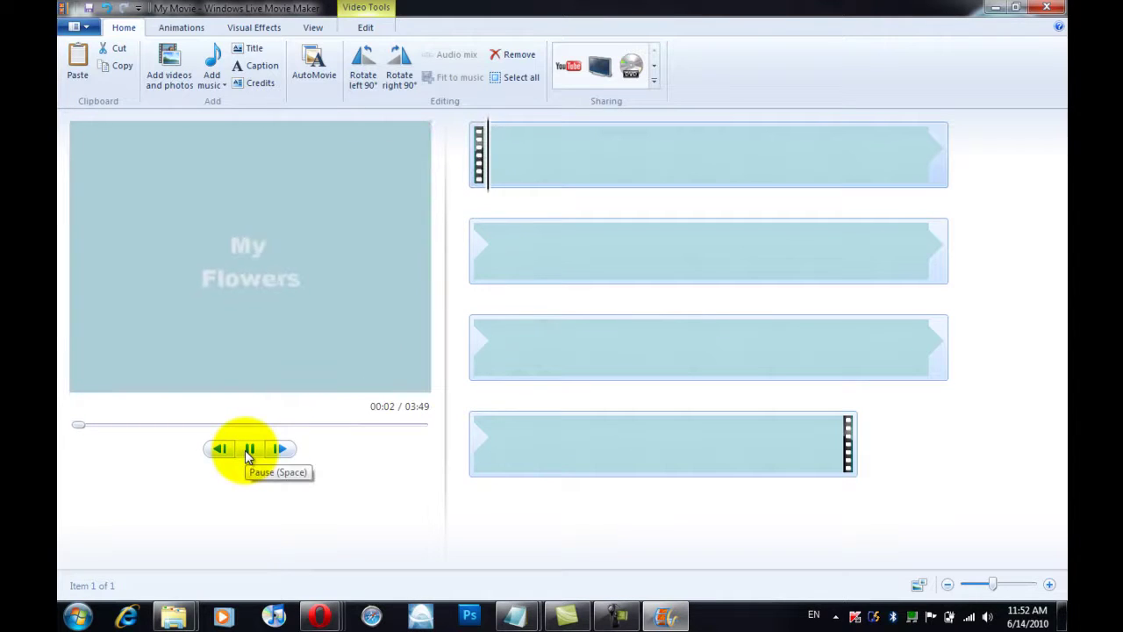
pyautogui.click(245, 448)
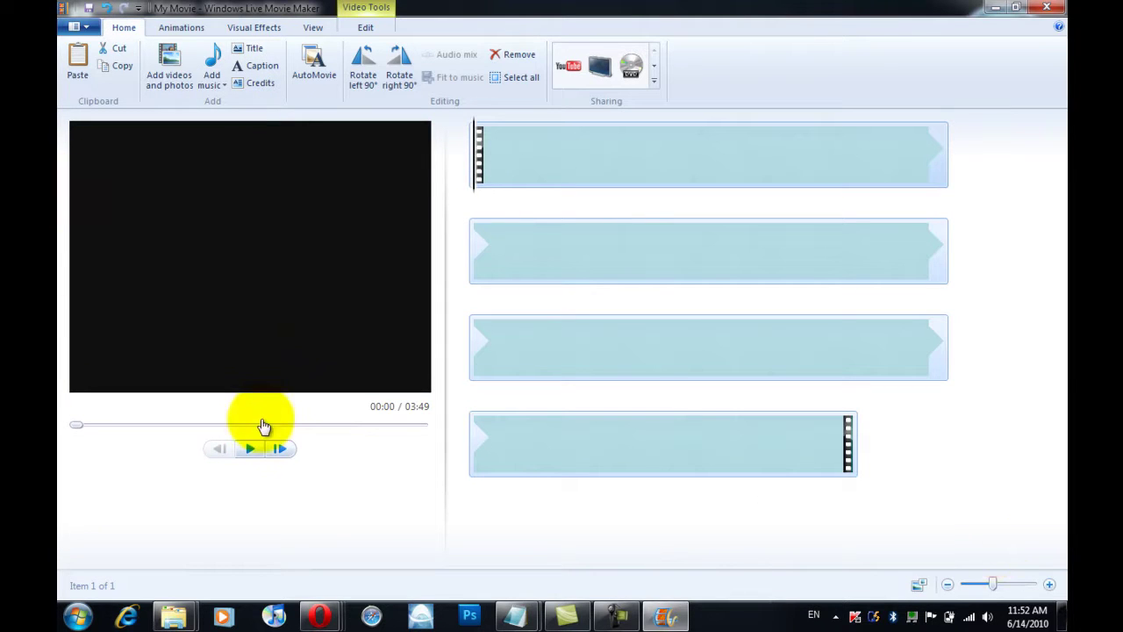
pyautogui.click(251, 449)
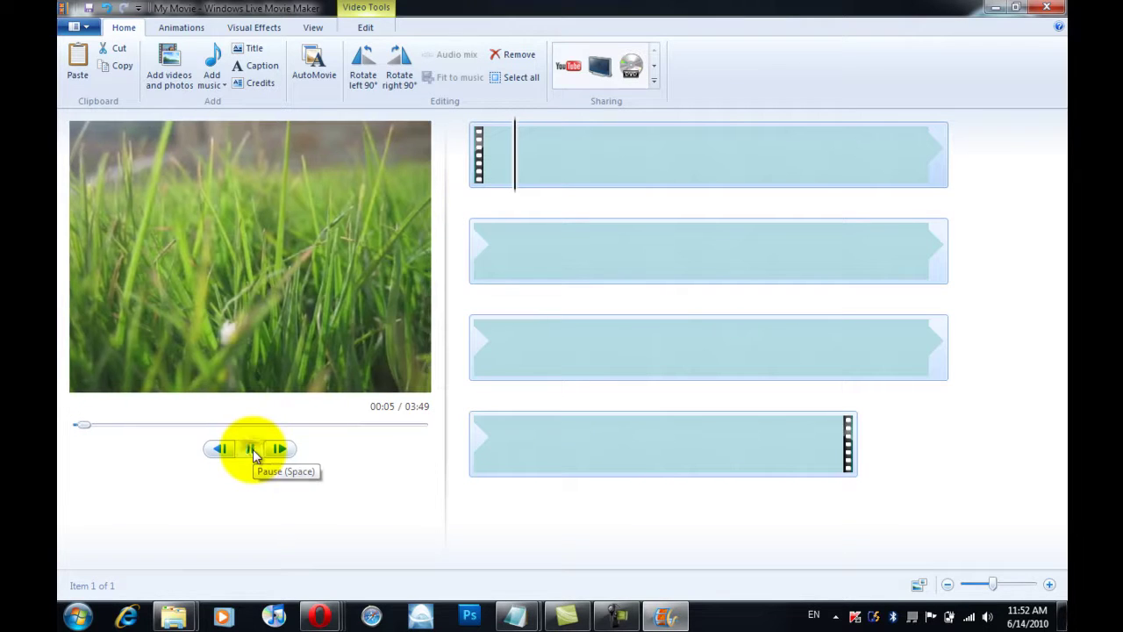
pyautogui.click(253, 449)
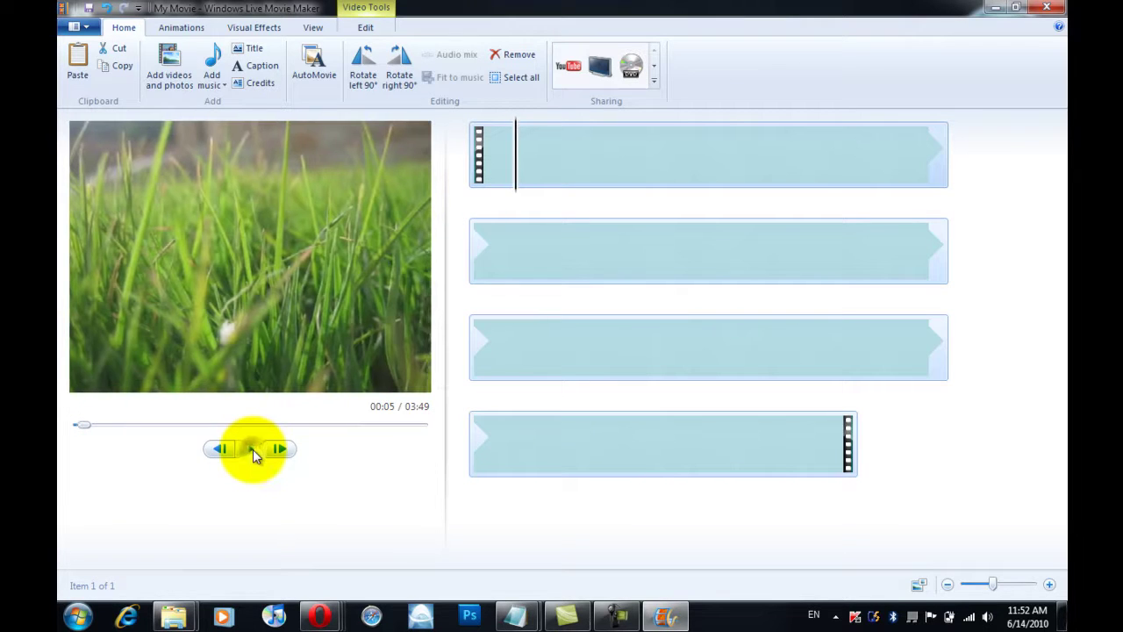
# - Add a caption reading "I like it" over the grass shot at the 5.49s playhead position
pyautogui.click(264, 66)
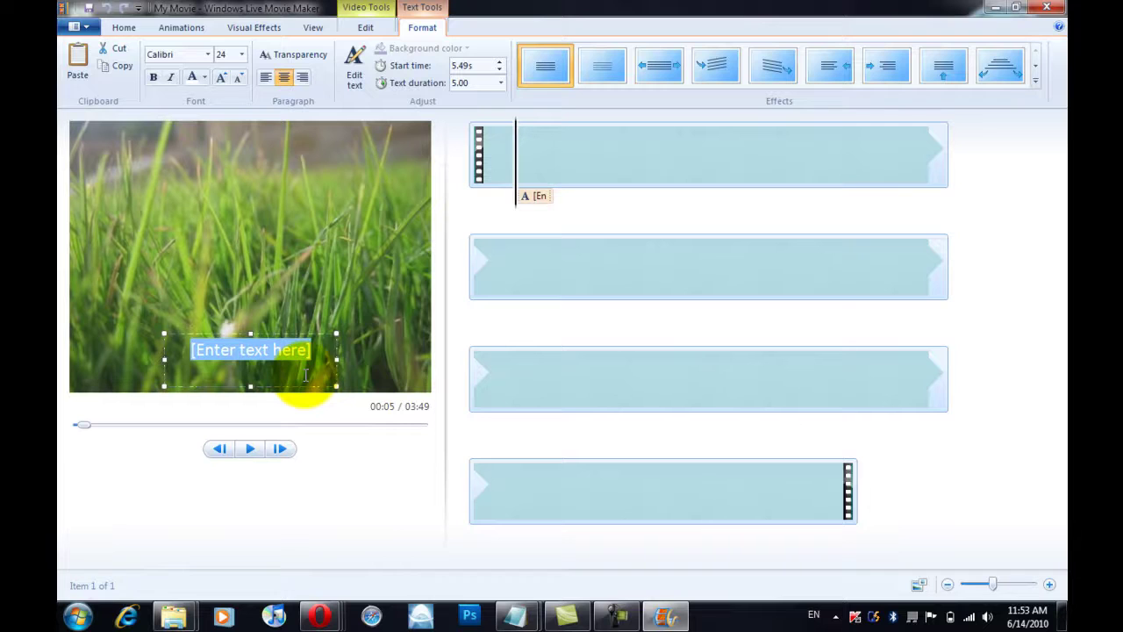
pyautogui.press('Delete')
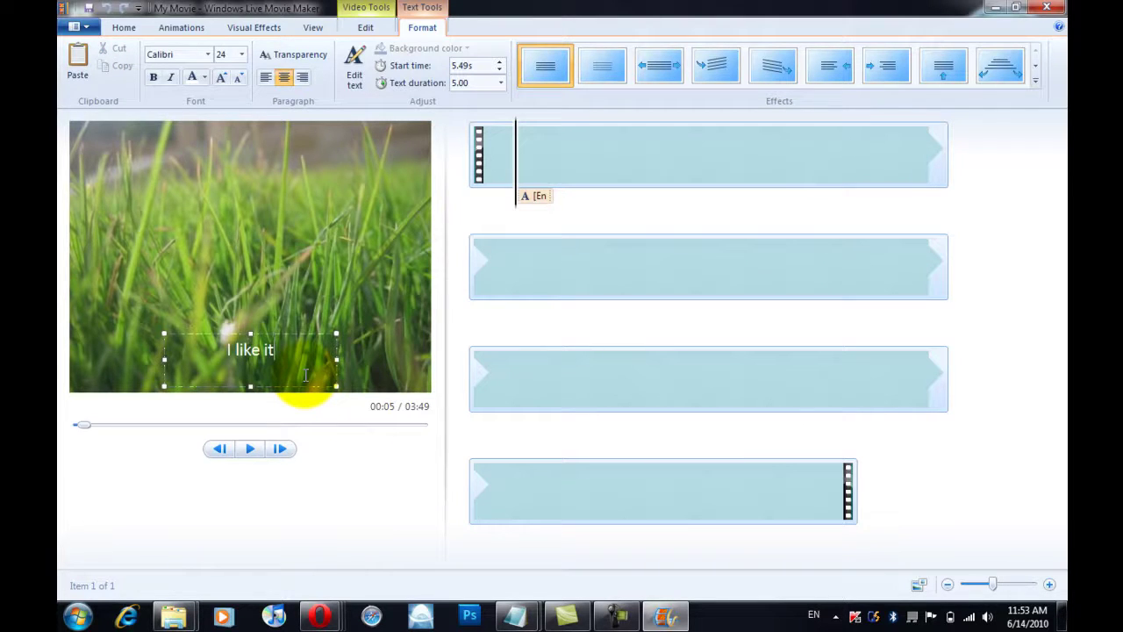
pyautogui.click(356, 249)
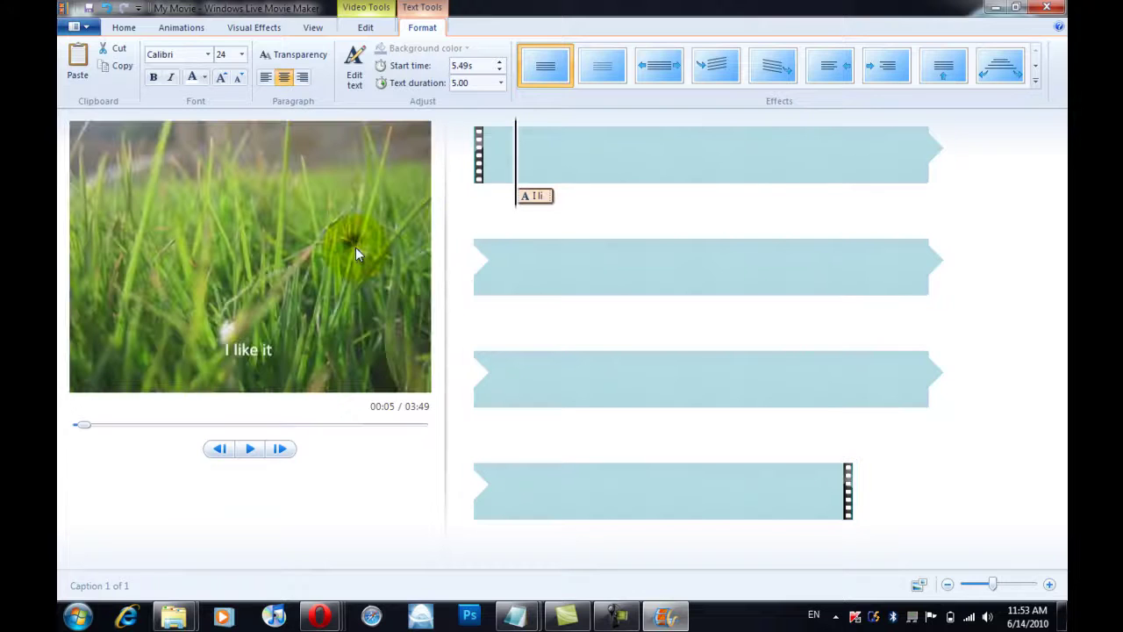
# - Move the playhead to 00:04, just before the caption, and play the movie to preview the caption
pyautogui.click(507, 167)
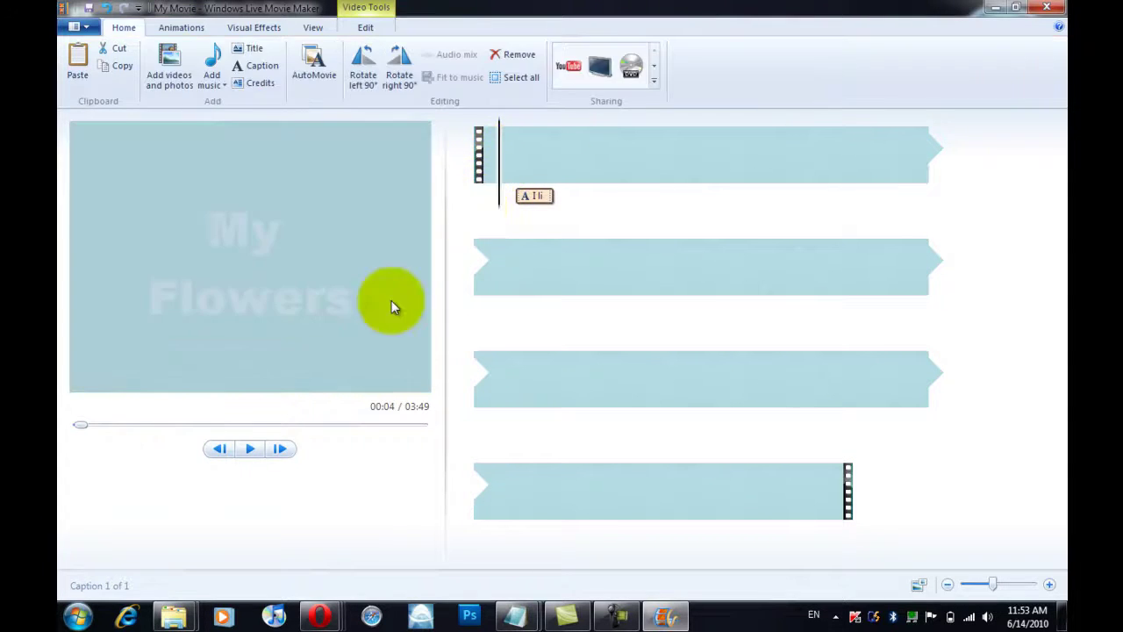
pyautogui.click(253, 448)
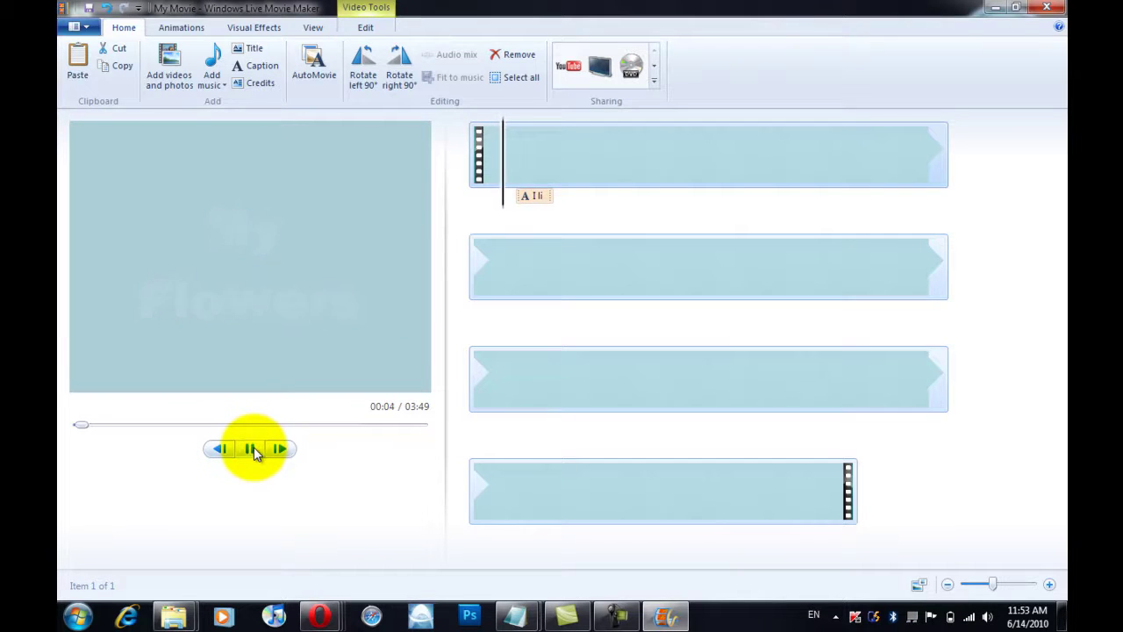